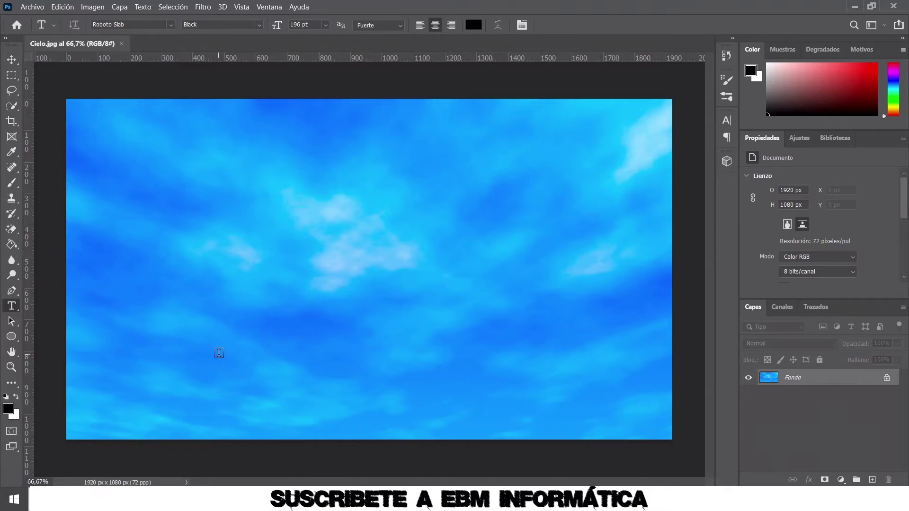
# Step: Fit the sky image to the screen and unlock the Fondo background as Capa 0
pyautogui.click(10, 60)
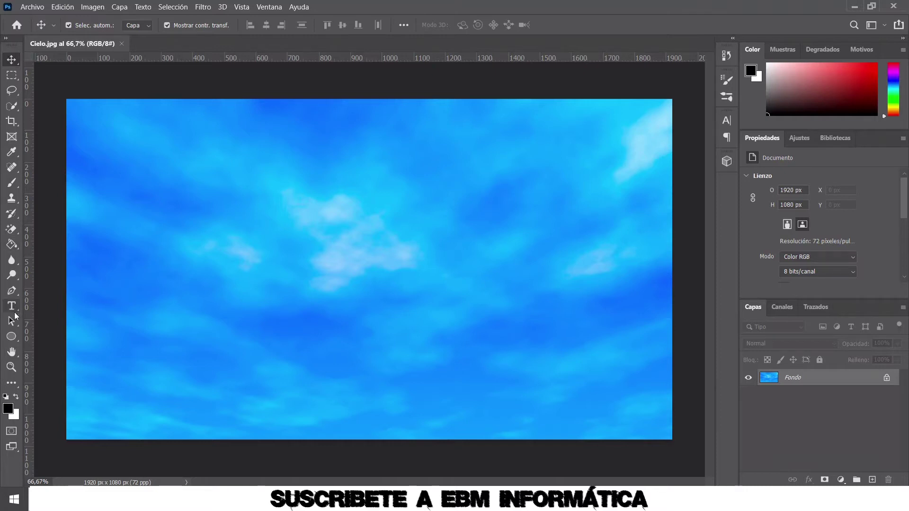
pyautogui.doubleClick(12, 352)
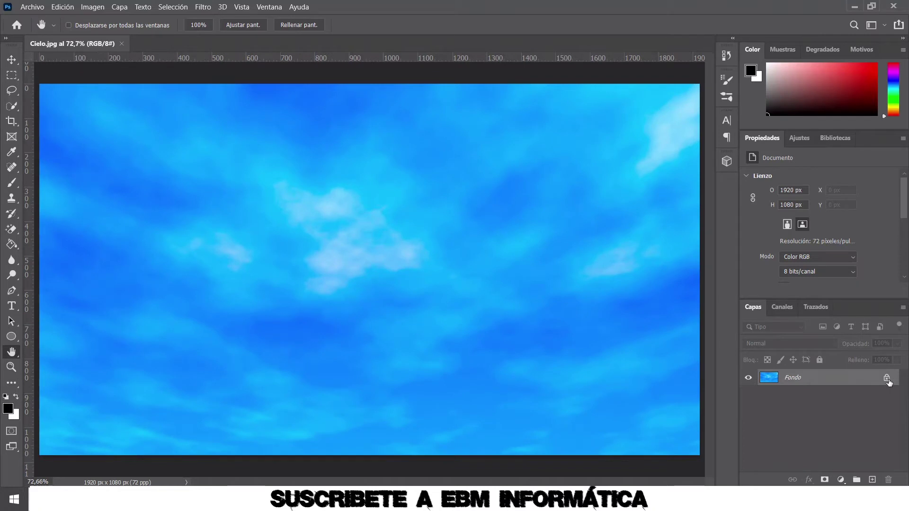
pyautogui.click(887, 379)
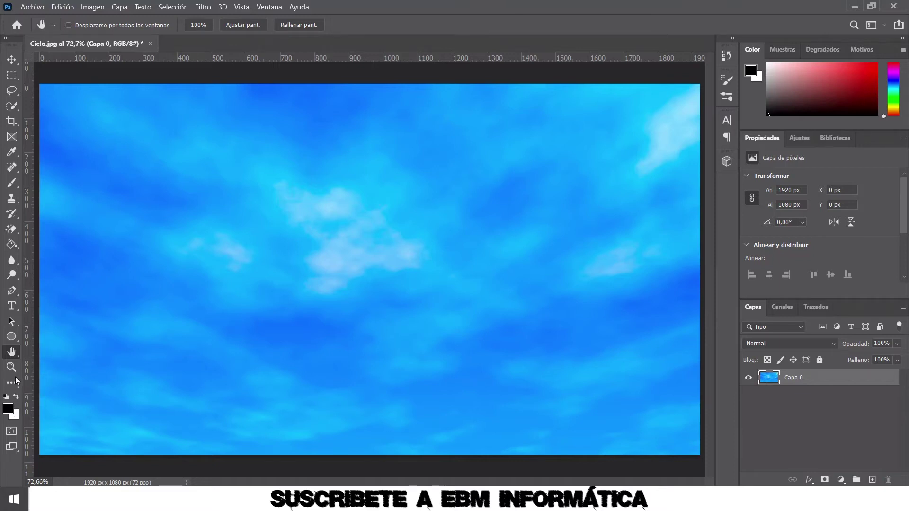
# Step: Pick the Horizontal Type tool with the Kozuka Gothic Pr6N font
pyautogui.click(13, 307)
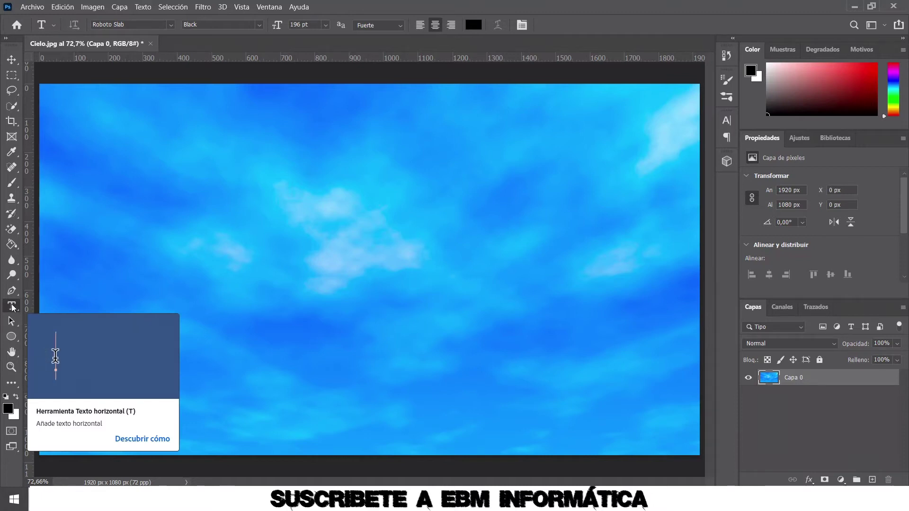
pyautogui.rightClick(14, 306)
pyautogui.click(46, 308)
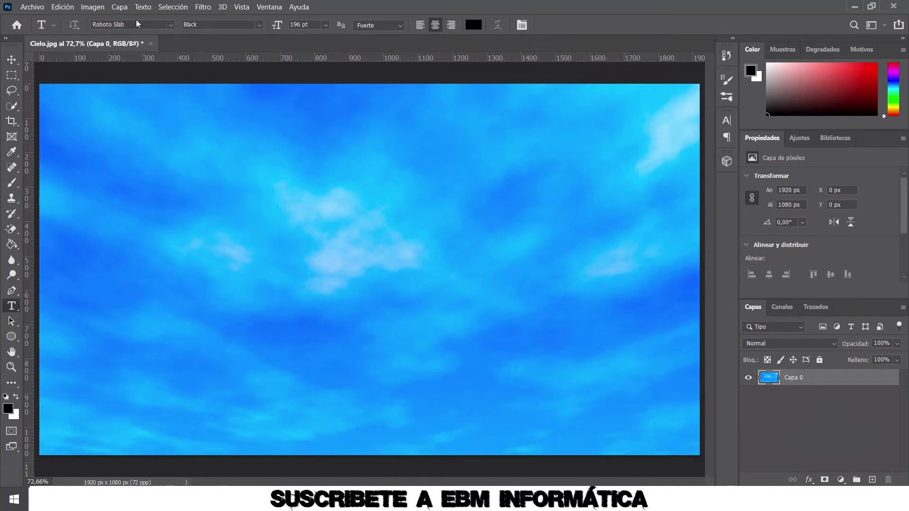
pyautogui.click(113, 25)
pyautogui.click(109, 24)
pyautogui.write('ko')
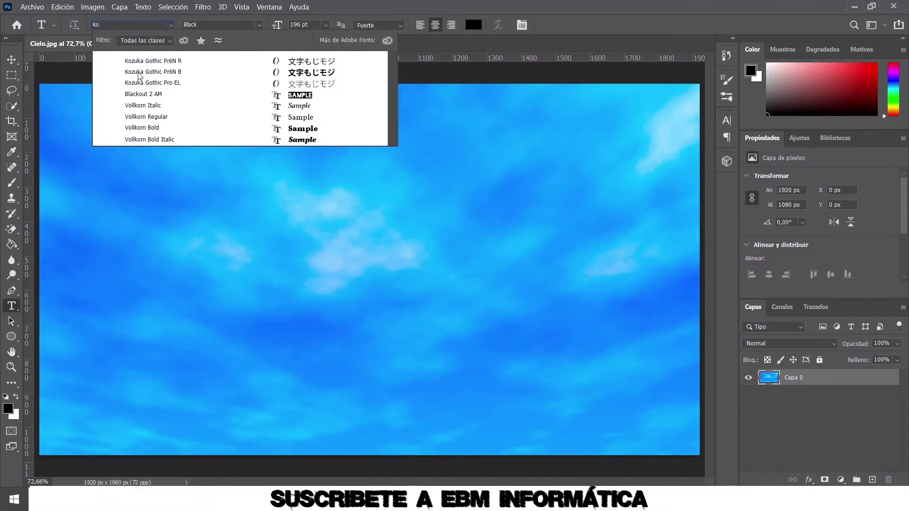
pyautogui.click(174, 63)
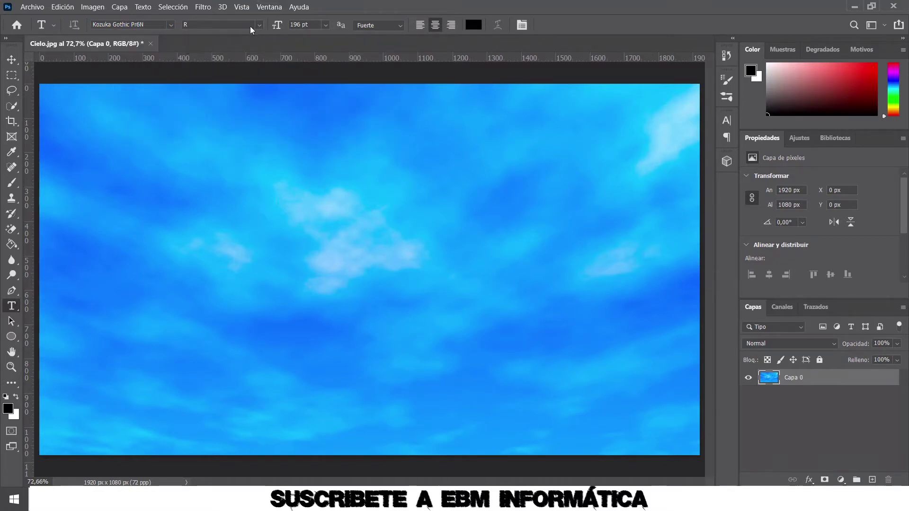
pyautogui.click(185, 24)
# Step: Type WONDERFUL on the sky, enlarge it to 268 pt and commit the text
pyautogui.click(315, 264)
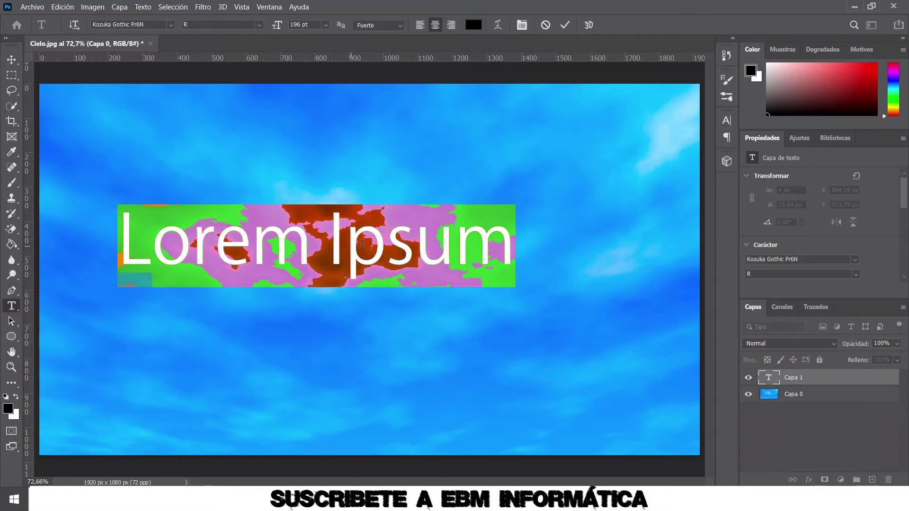
pyautogui.write('W')
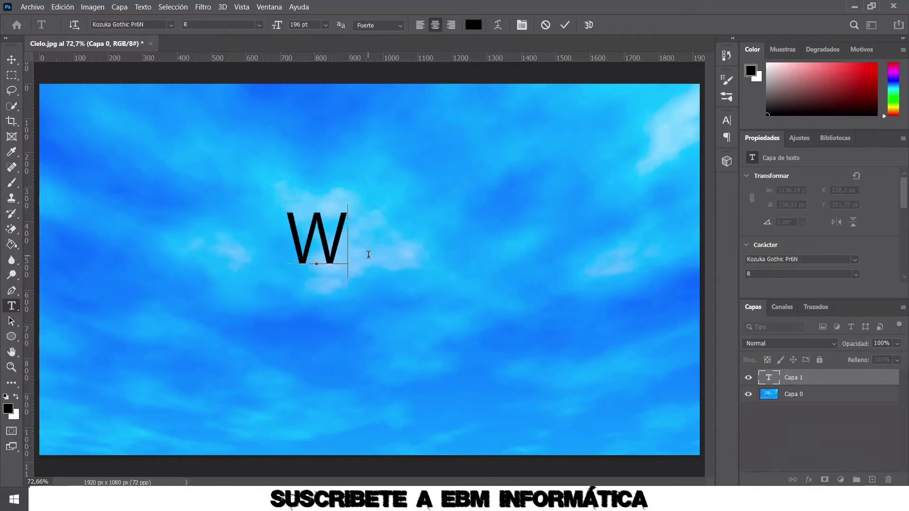
pyautogui.write('ONDERF')
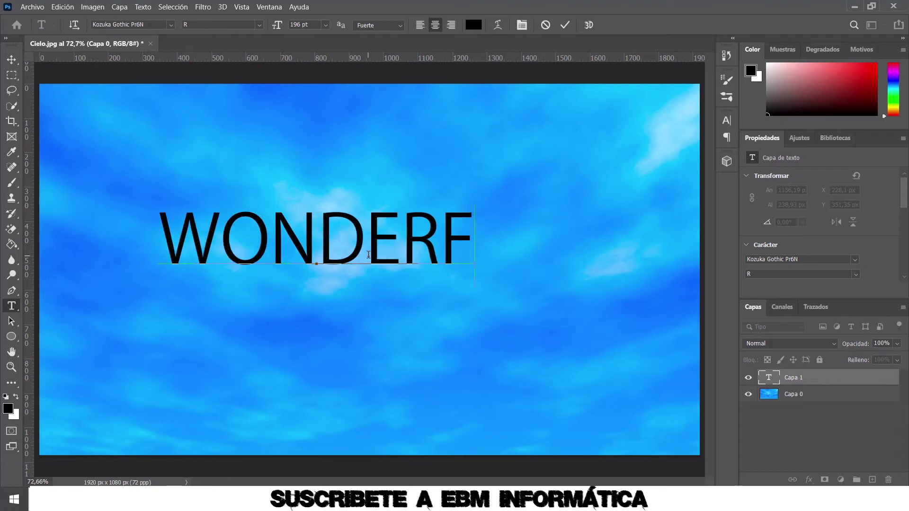
pyautogui.write('UL')
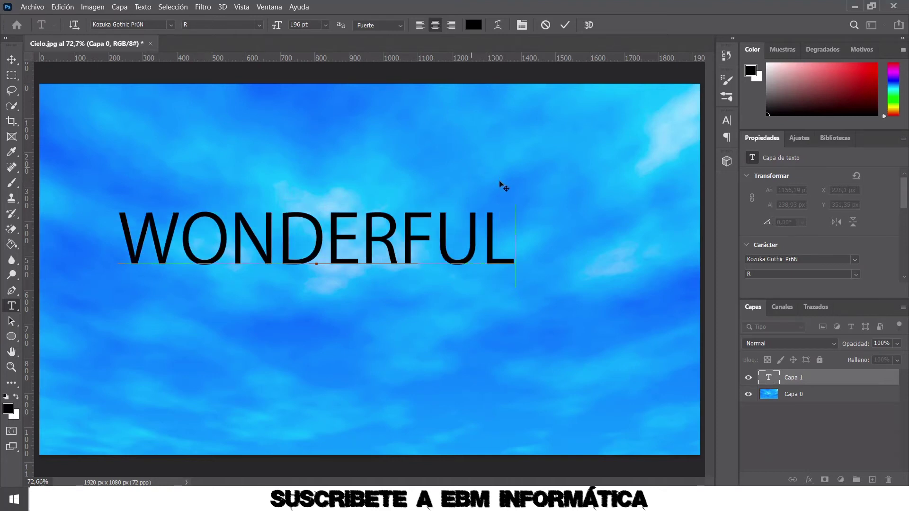
pyautogui.moveTo(517, 236); pyautogui.dragTo(116, 236)
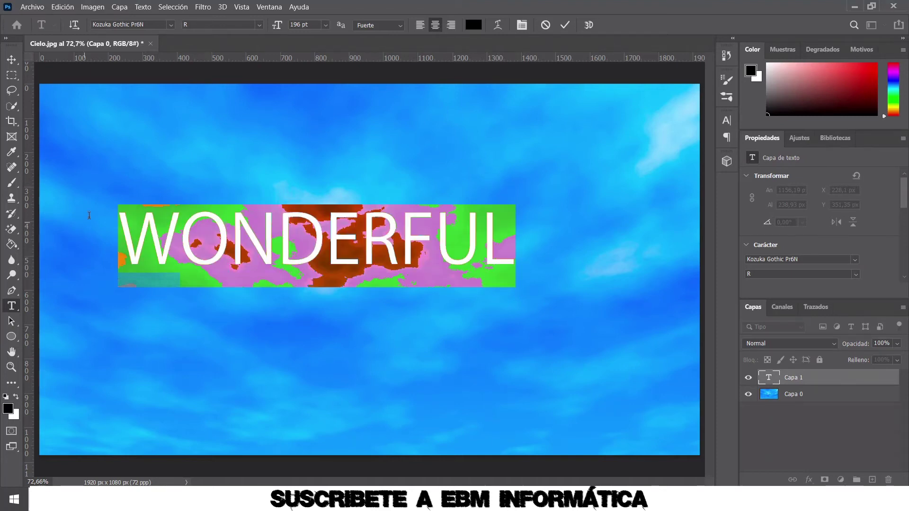
pyautogui.click(311, 24)
pyautogui.write('204')
pyautogui.press('Return')
pyautogui.press('Up')
pyautogui.press('Up')
pyautogui.press('Up')
pyautogui.press('Up')
pyautogui.press('Up')
pyautogui.press('Up')
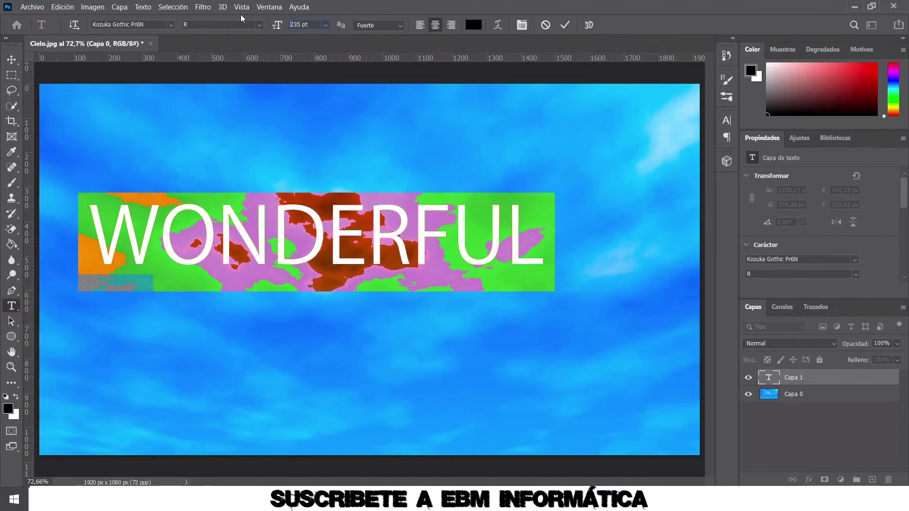
pyautogui.press('Up')
pyautogui.press('Up')
pyautogui.press('Up')
pyautogui.press('Up')
pyautogui.press('Up')
pyautogui.press('Up')
pyautogui.press('Up')
pyautogui.press('Up')
pyautogui.press('Up')
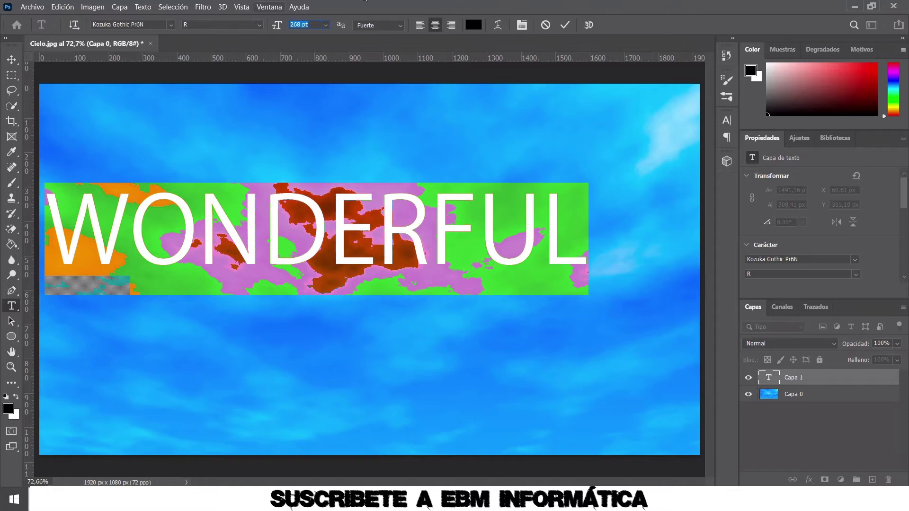
pyautogui.click(564, 25)
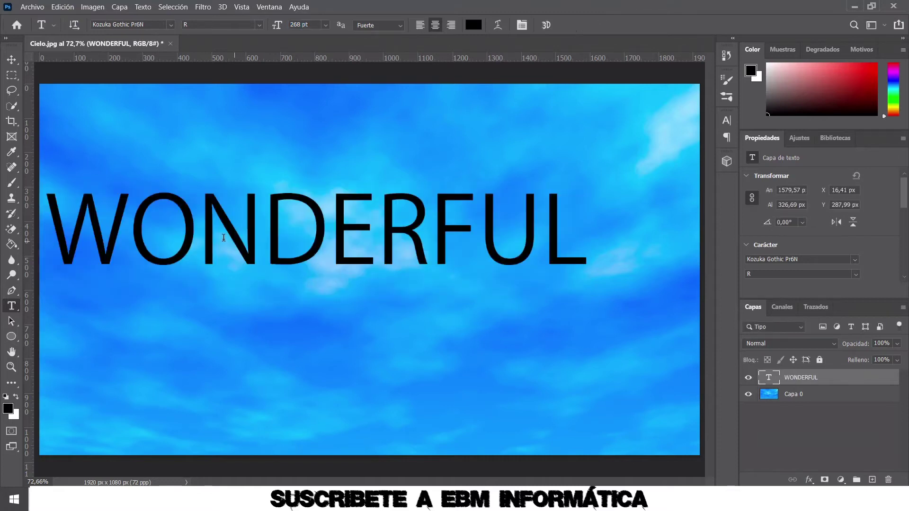
# Step: Drag the WONDERFUL text down and right toward the centre of the sky
pyautogui.click(12, 60)
pyautogui.moveTo(192, 226); pyautogui.dragTo(246, 258)
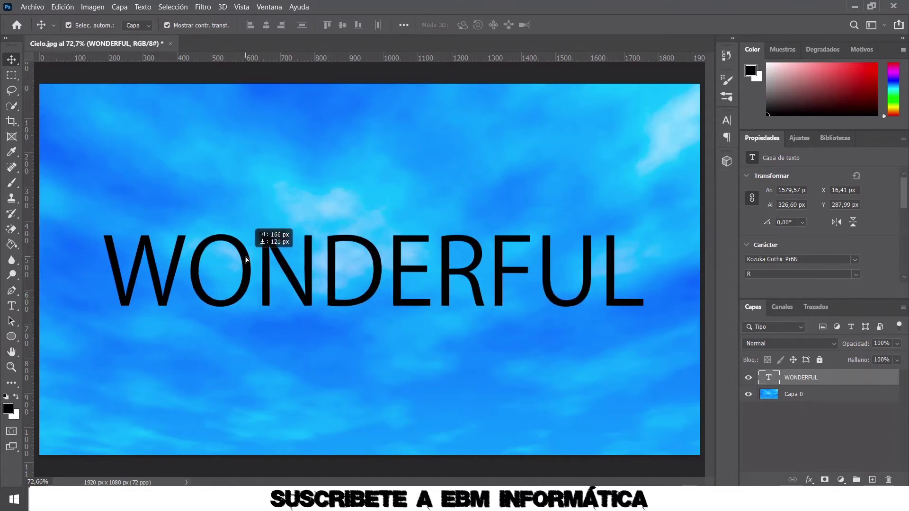
pyautogui.moveTo(245, 257); pyautogui.dragTo(246, 257)
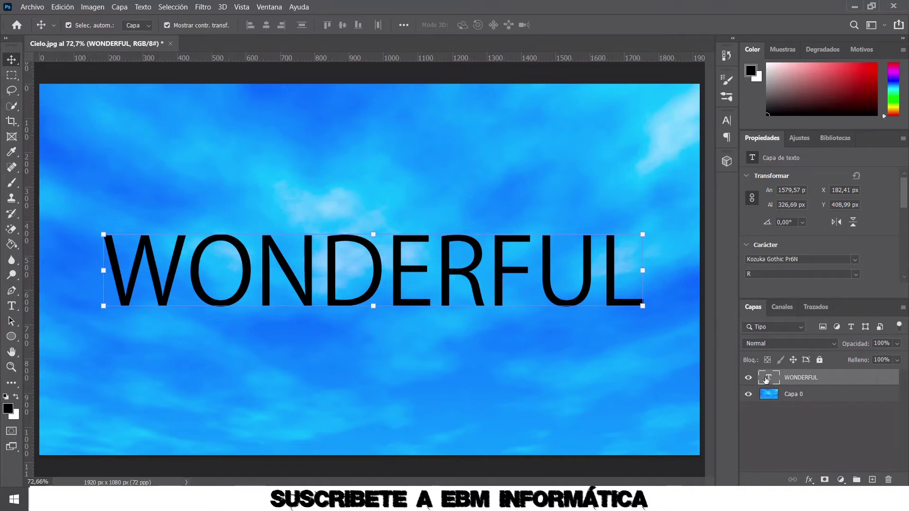
pyautogui.keyDown('ctrl'); pyautogui.click(792, 381); pyautogui.keyUp('ctrl')
# Step: Load the WONDERFUL letter shapes as a selection, check Paths, and reselect the text layer
pyautogui.keyDown('ctrl'); pyautogui.click(768, 379); pyautogui.keyUp('ctrl')
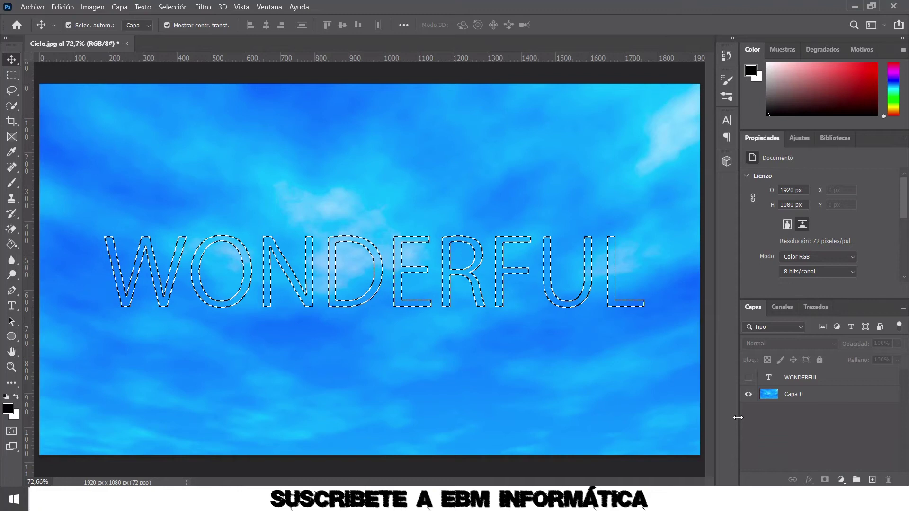
pyautogui.click(809, 308)
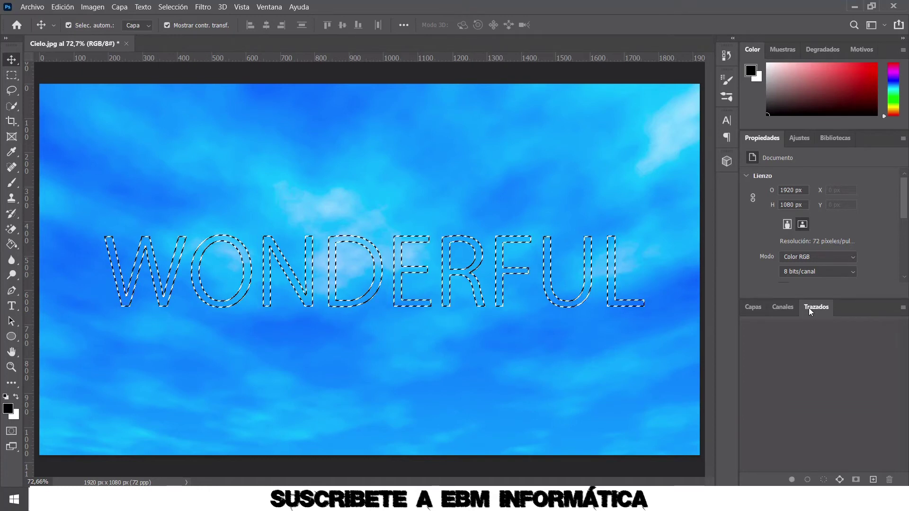
pyautogui.click(760, 308)
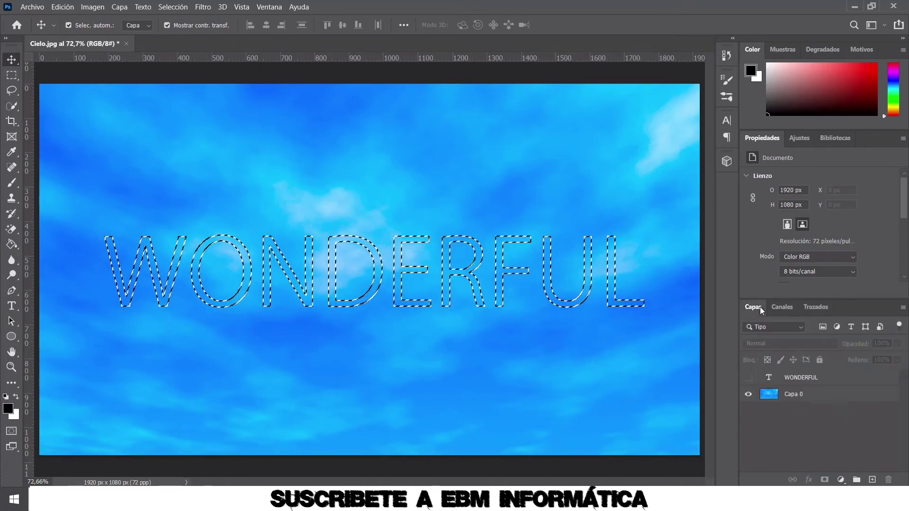
pyautogui.click(803, 378)
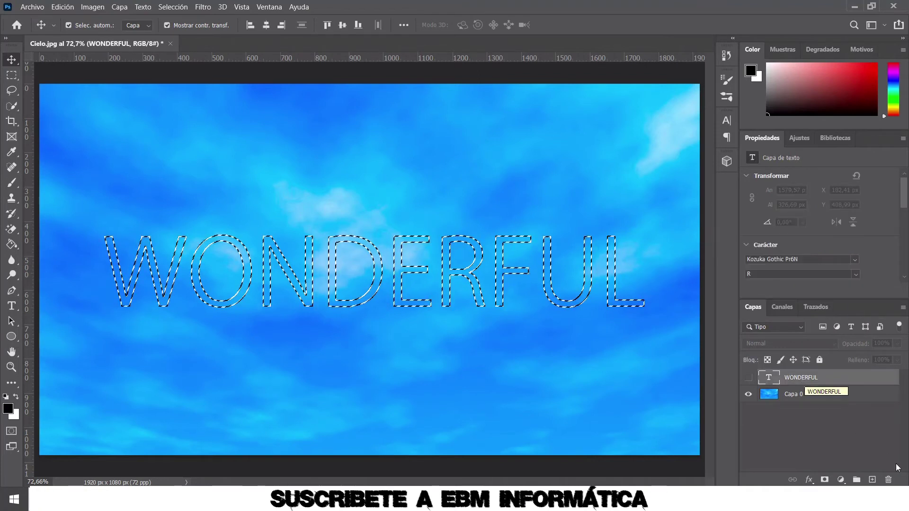
# Step: Add a new empty layer and convert the letter selection into a work path at 0.5 tolerance
pyautogui.click(872, 480)
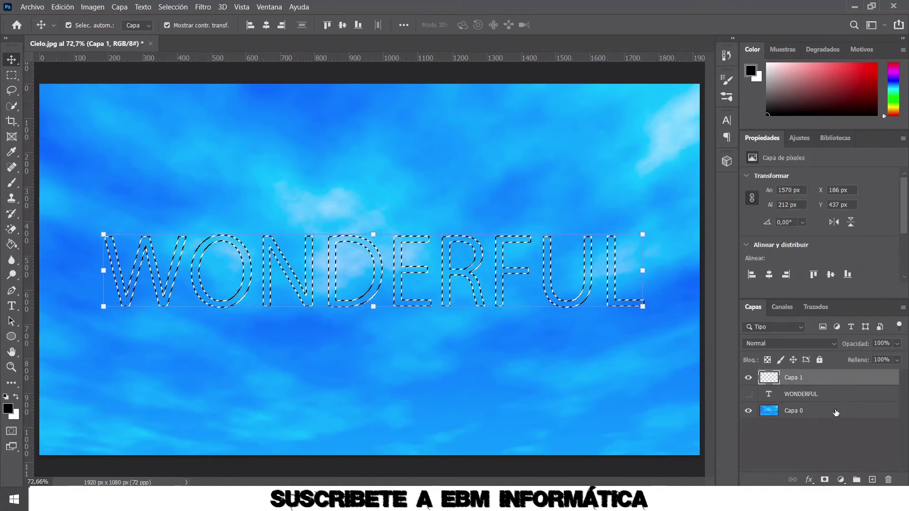
pyautogui.click(819, 307)
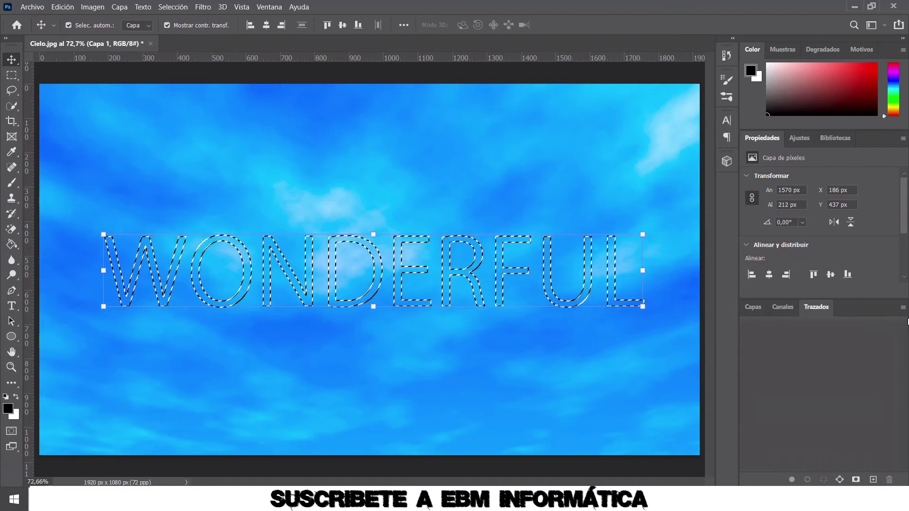
pyautogui.click(902, 308)
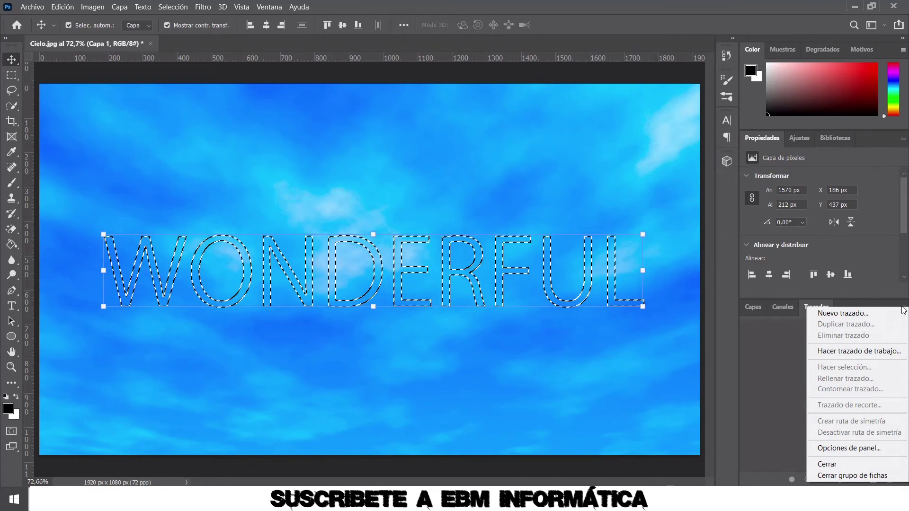
pyautogui.click(860, 350)
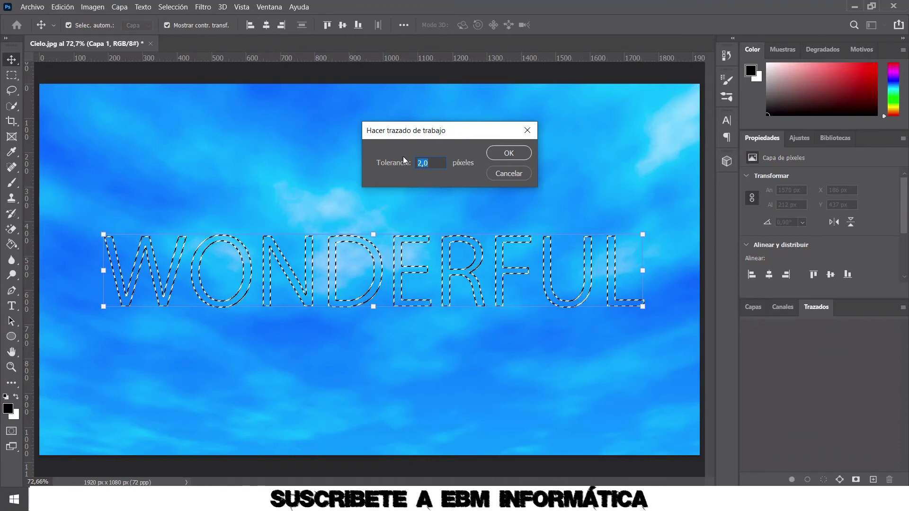
pyautogui.write('0')
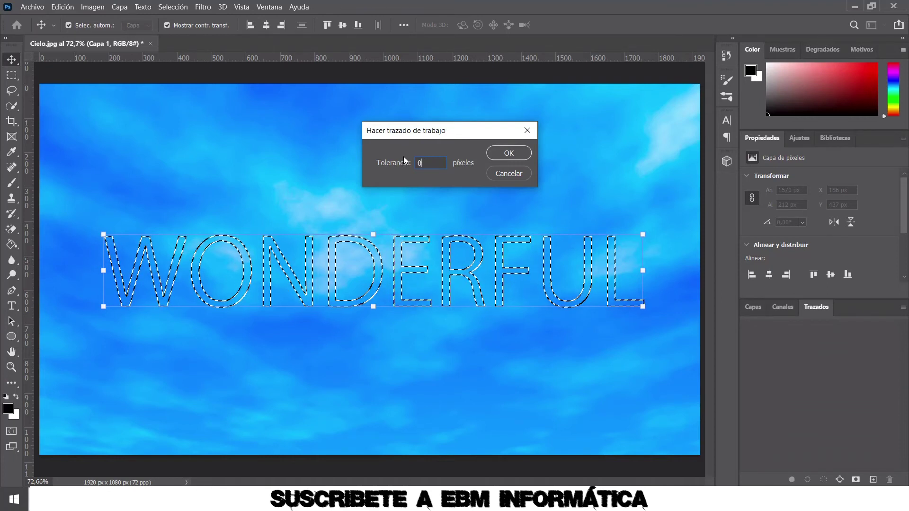
pyautogui.write(',5')
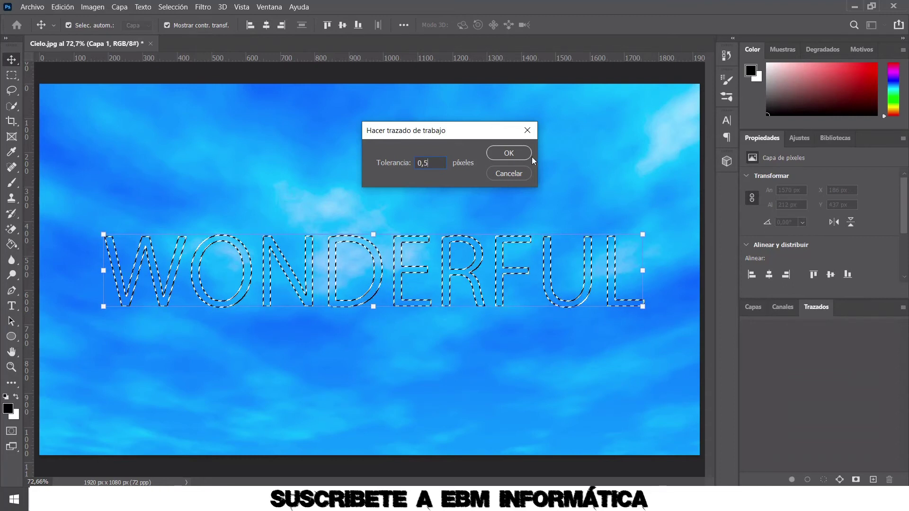
pyautogui.click(523, 153)
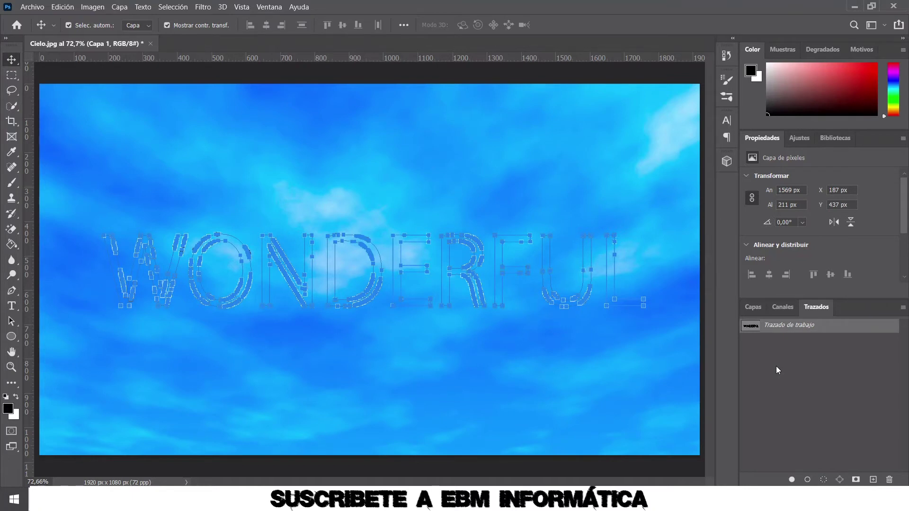
# Step: Return to the Layers panel and select the Brush tool
pyautogui.click(753, 307)
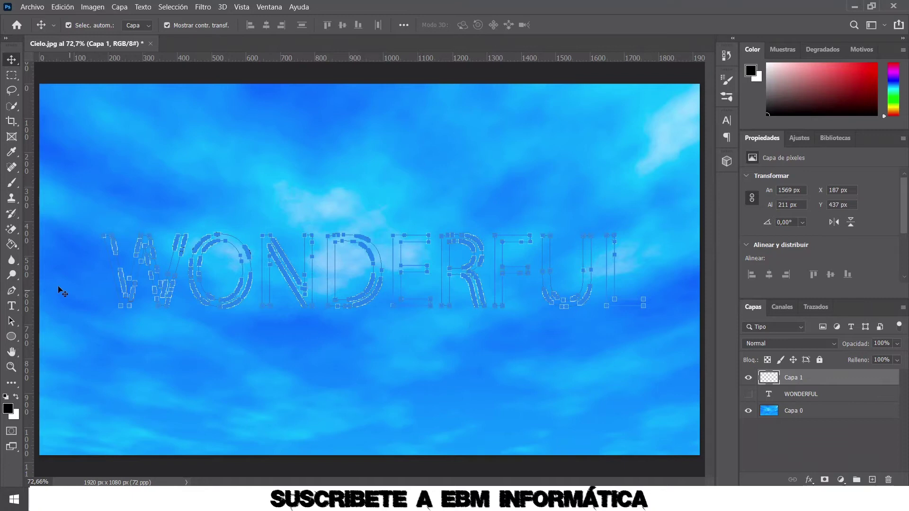
pyautogui.click(11, 183)
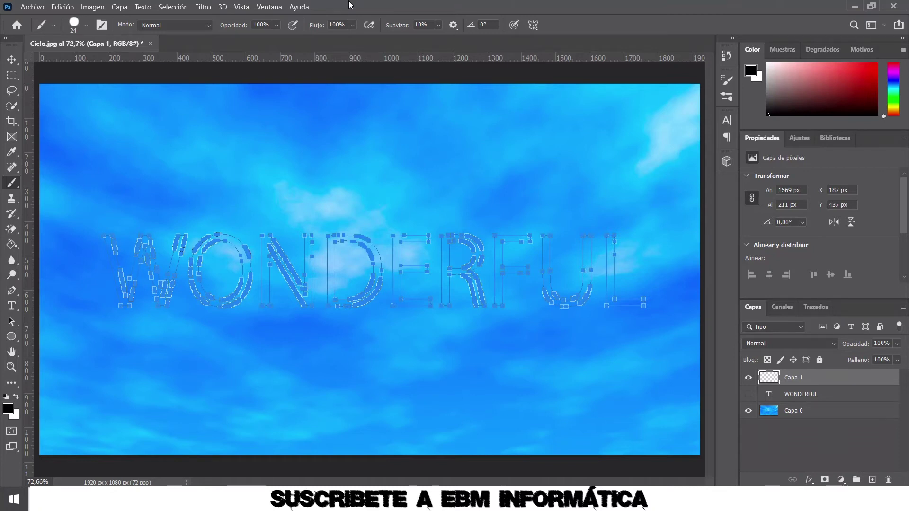
pyautogui.click(269, 7)
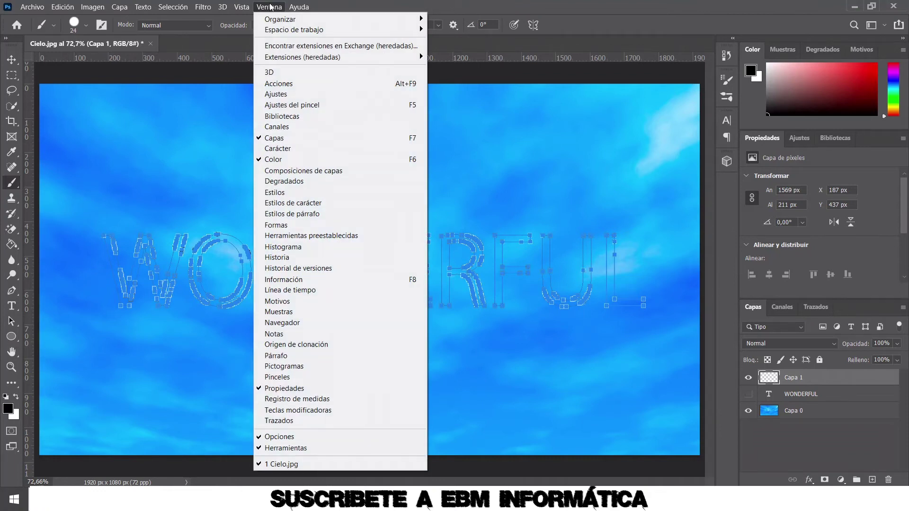
pyautogui.click(270, 7)
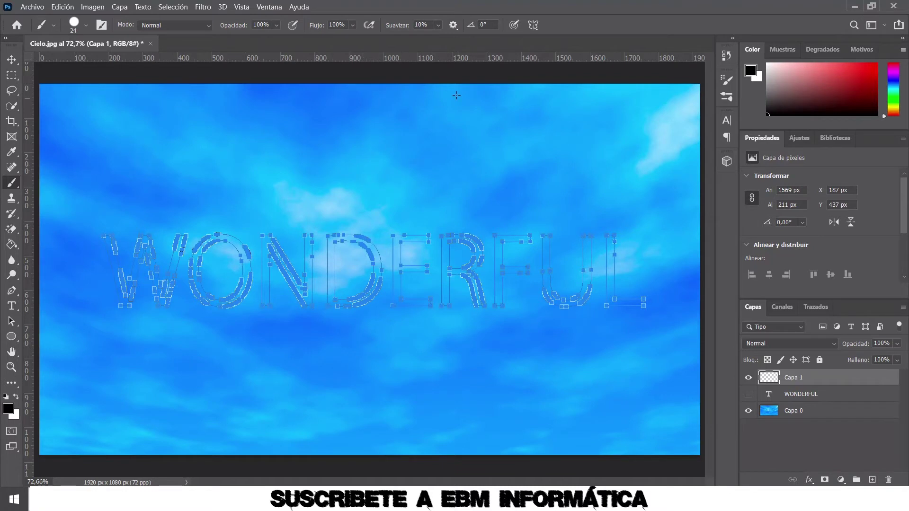
# Step: In Brush Settings set size 125 px, hardness 0%, spacing 25%, and enable Shape Dynamics
pyautogui.press('F5')
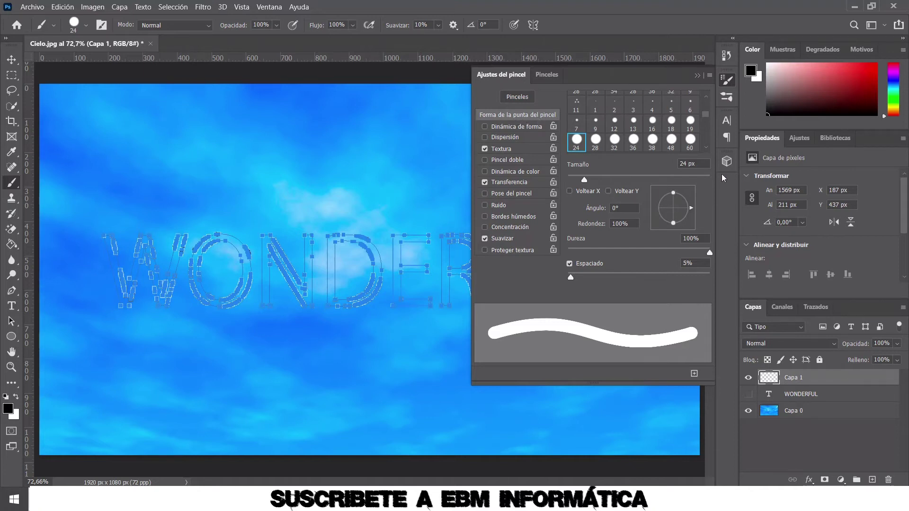
pyautogui.click(702, 164)
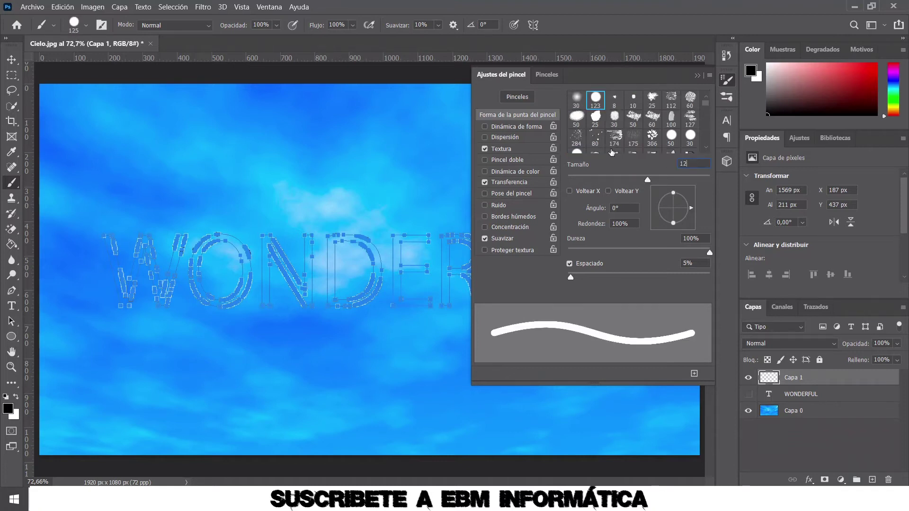
pyautogui.write('125')
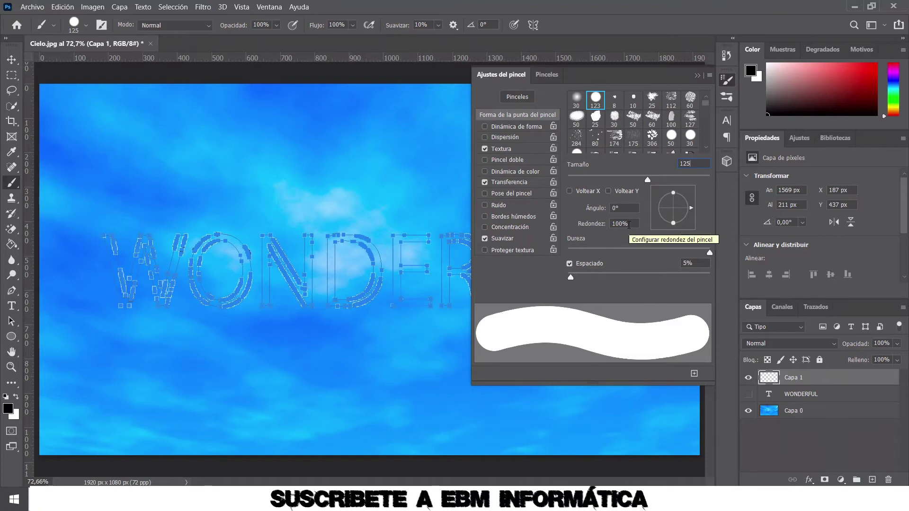
pyautogui.click(700, 238)
pyautogui.write('0')
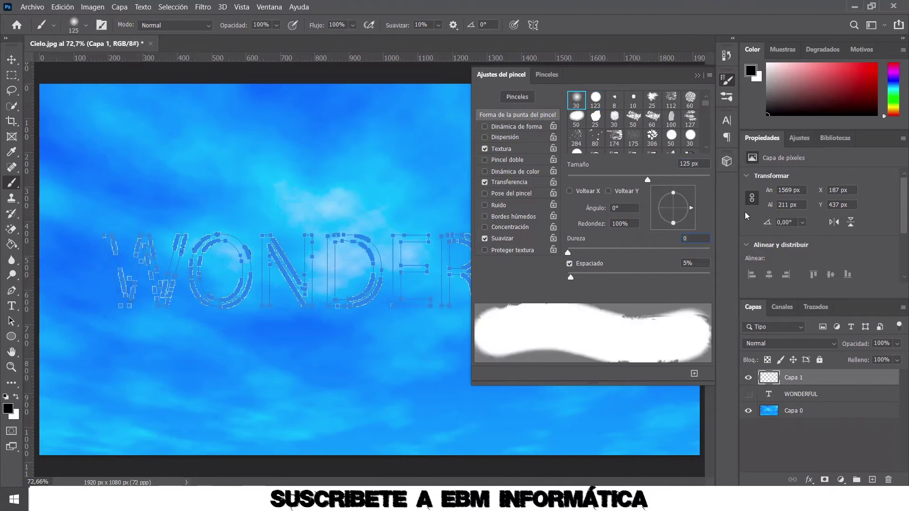
pyautogui.click(696, 264)
pyautogui.write('25')
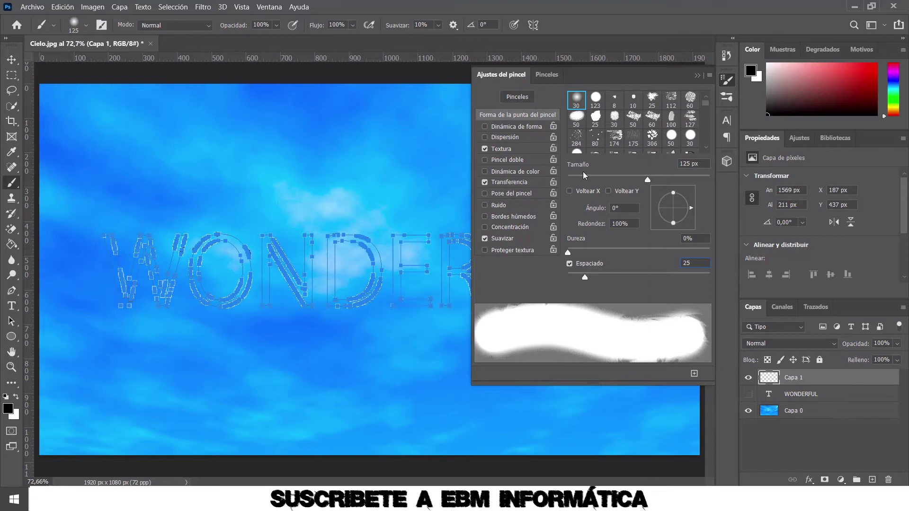
pyautogui.click(497, 128)
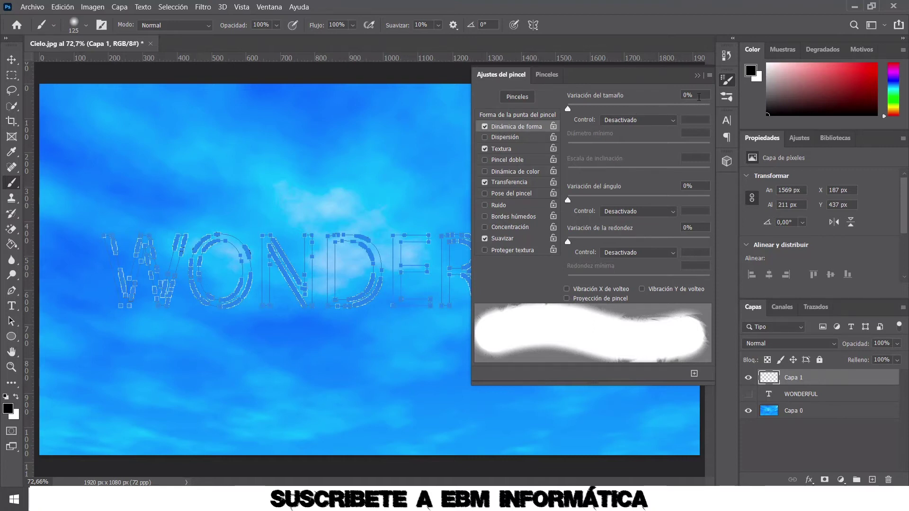
# Step: Set Size Jitter 100%, Roundness Jitter 30%, Minimum Roundness 25%, and enable Flip X and Flip Y Jitter
pyautogui.doubleClick(699, 97)
pyautogui.write('10')
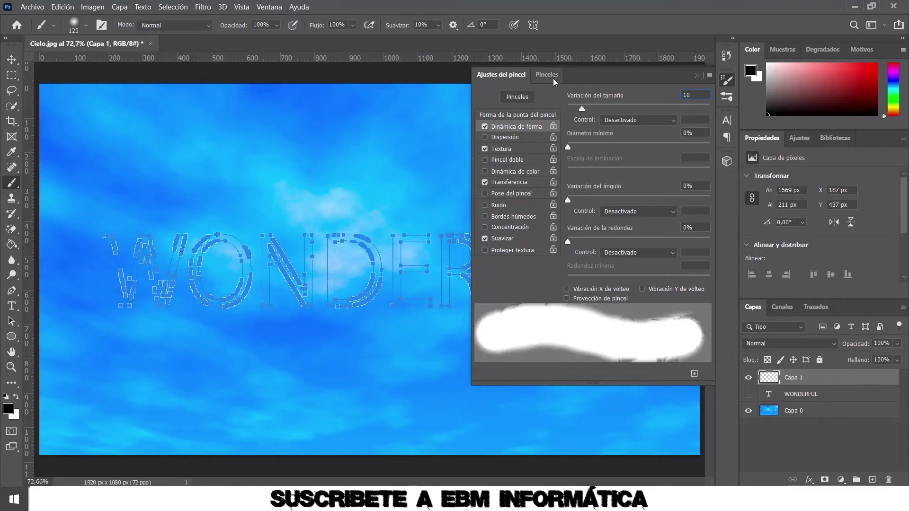
pyautogui.write('0')
pyautogui.click(671, 122)
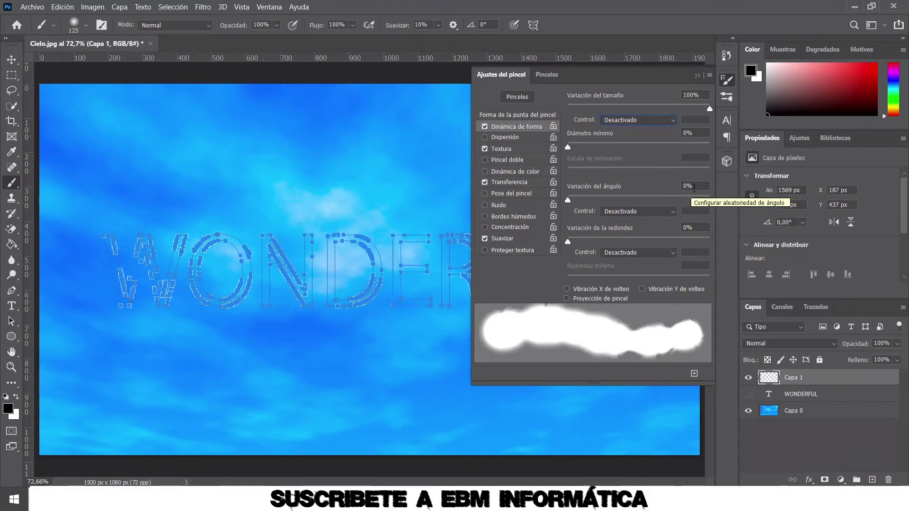
pyautogui.click(699, 227)
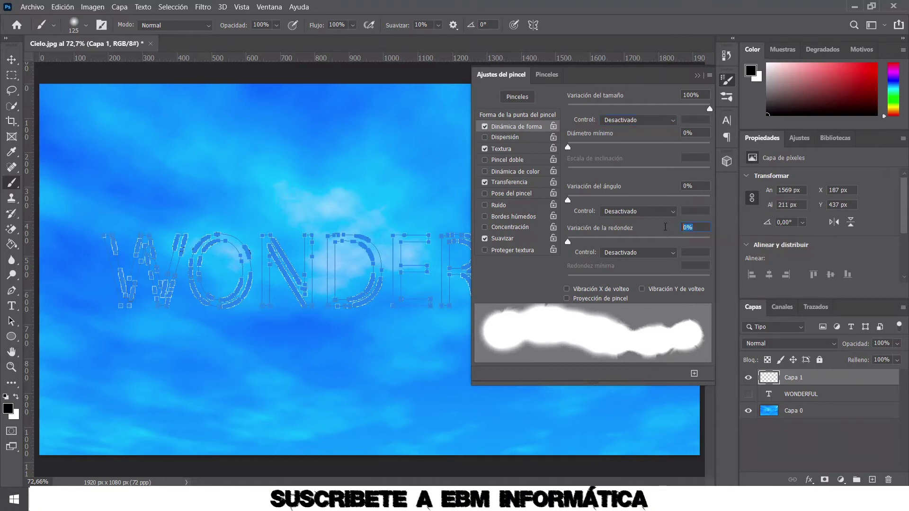
pyautogui.write('30')
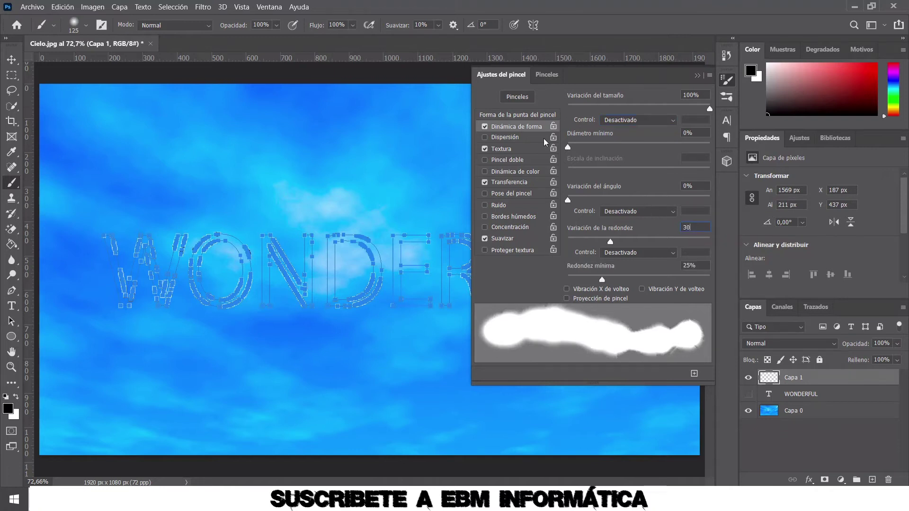
pyautogui.click(705, 266)
pyautogui.press('Return')
pyautogui.click(567, 290)
pyautogui.click(642, 290)
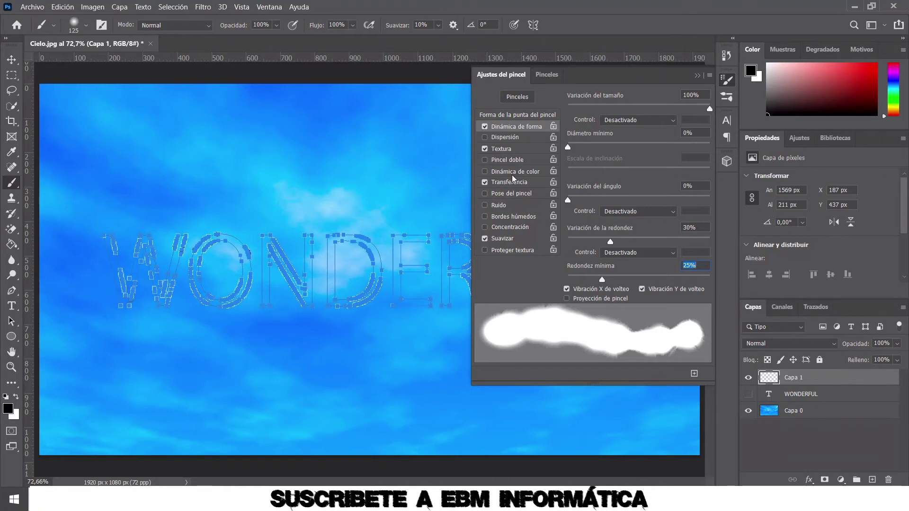
# Step: Enable the brush Texture option and open the Patterns panel from the Window menu
pyautogui.click(504, 150)
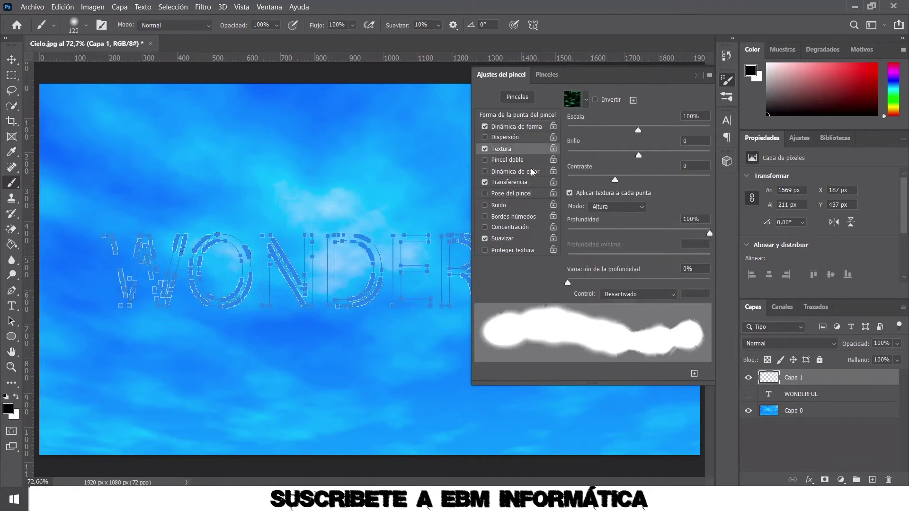
pyautogui.click(586, 100)
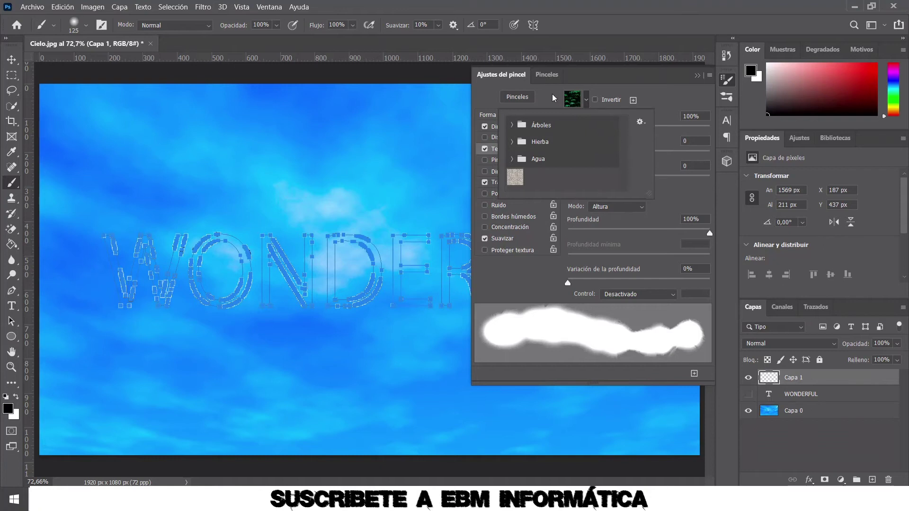
pyautogui.click(641, 122)
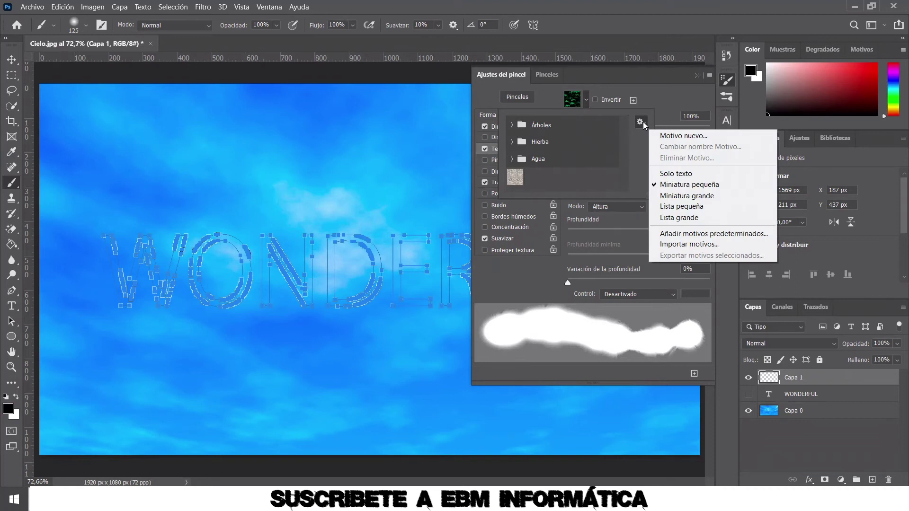
pyautogui.press('Escape')
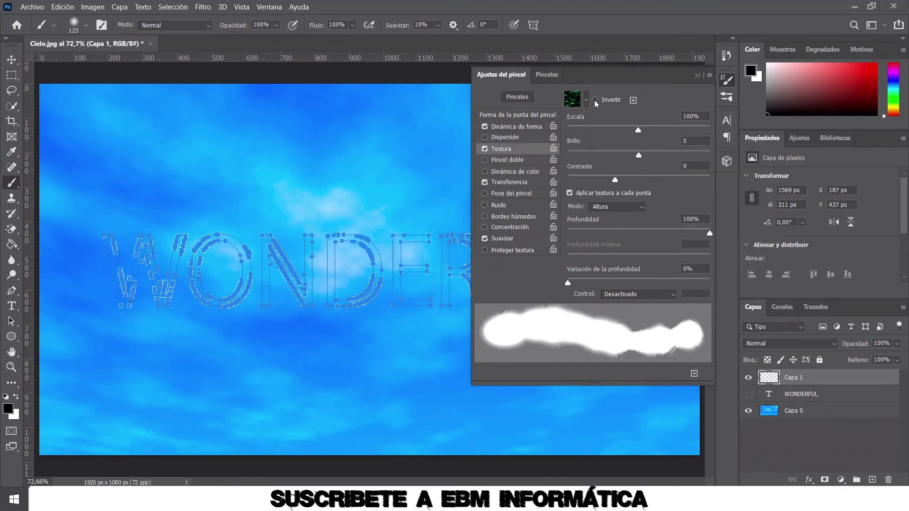
pyautogui.click(269, 7)
pyautogui.click(375, 307)
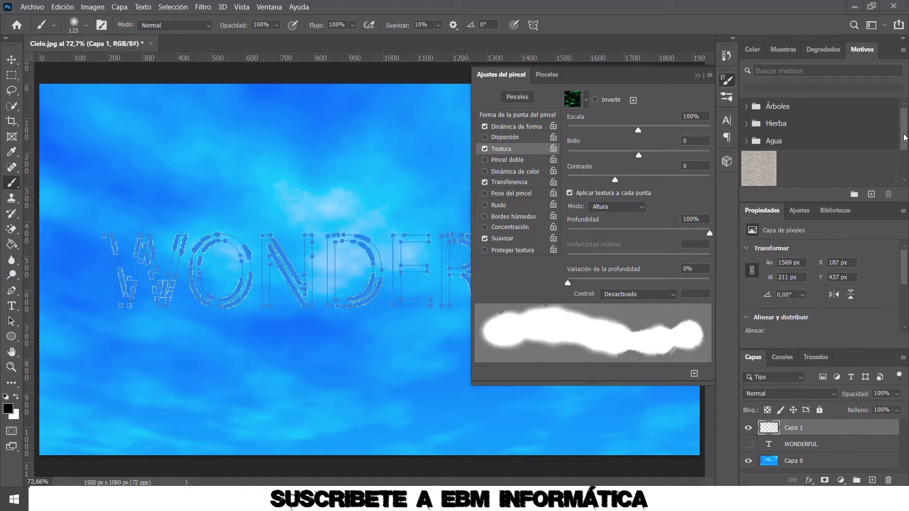
# Step: Load the Motivos heredados y más pattern set in the Patterns panel, then hide the panel
pyautogui.moveTo(904, 136); pyautogui.dragTo(906, 160)
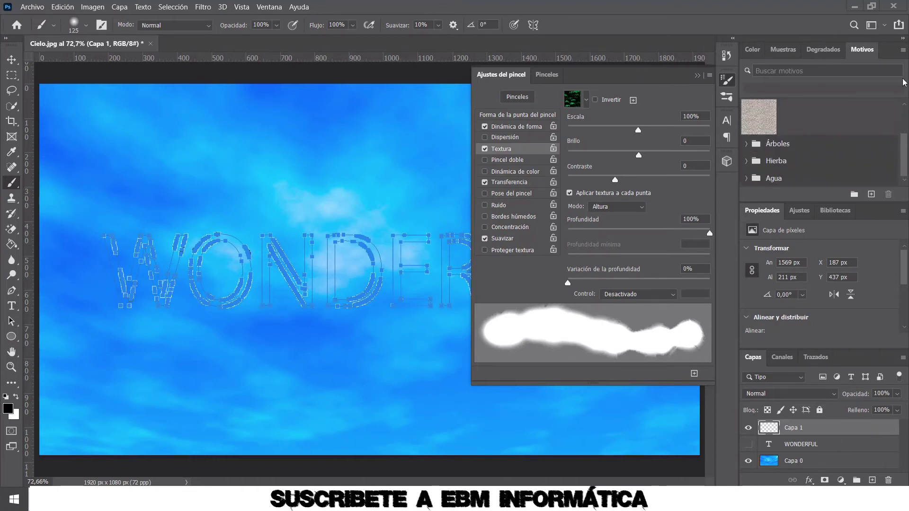
pyautogui.click(903, 50)
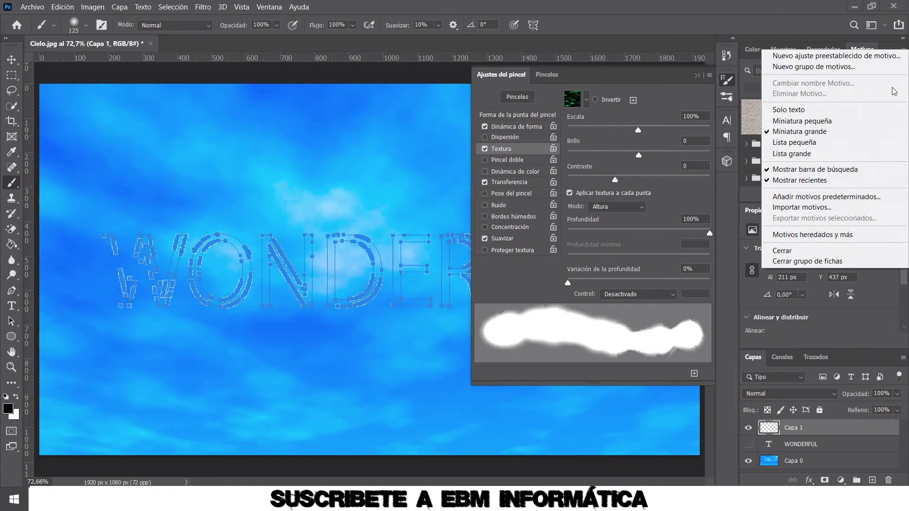
pyautogui.click(836, 236)
pyautogui.scroll(-1, 900, 148)
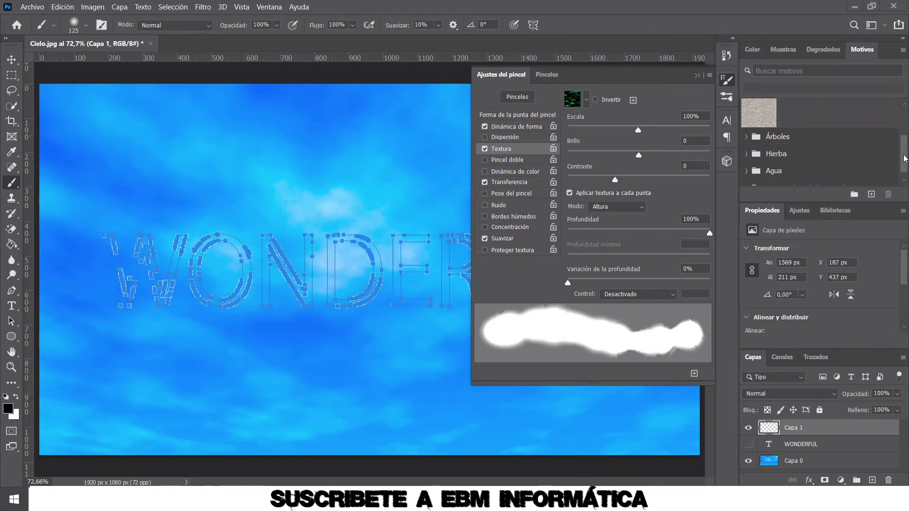
pyautogui.click(746, 180)
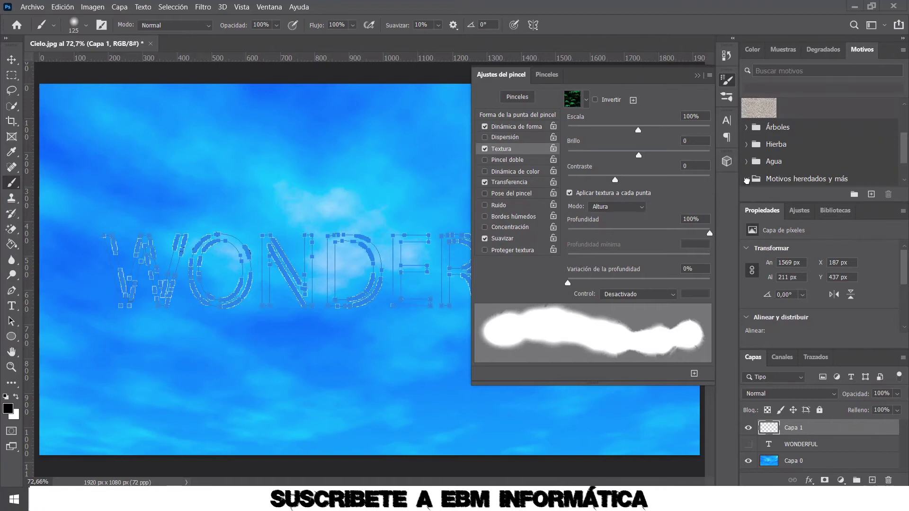
pyautogui.scroll(-2, 905, 159)
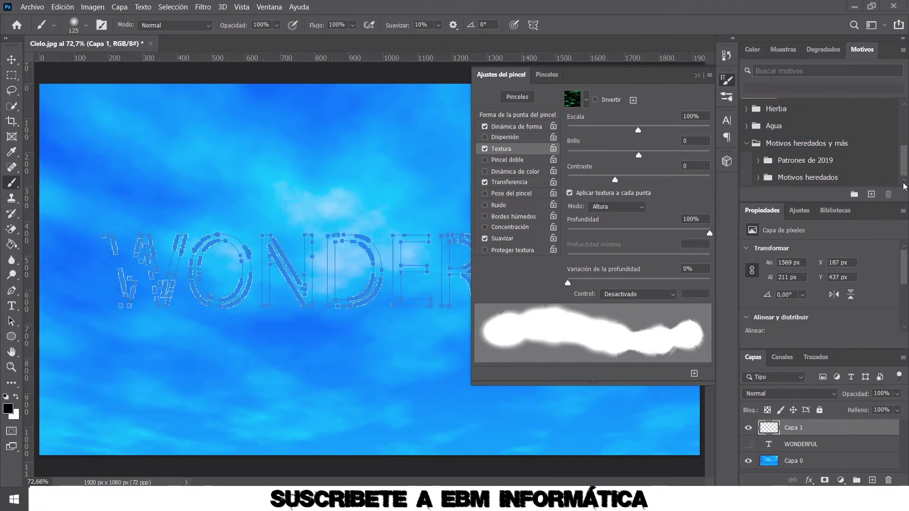
pyautogui.click(269, 6)
pyautogui.click(321, 301)
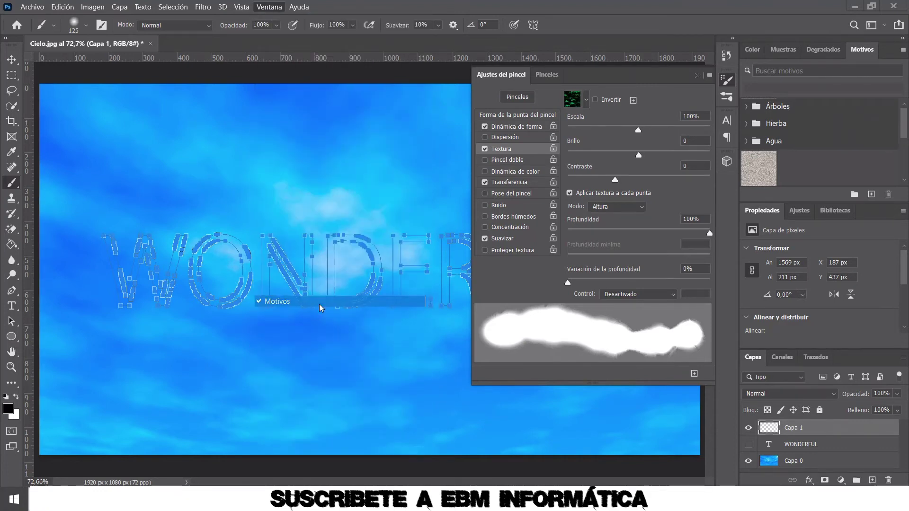
# Step: In the brush texture picker, expand Motivos heredados and its Motivos folder
pyautogui.click(586, 100)
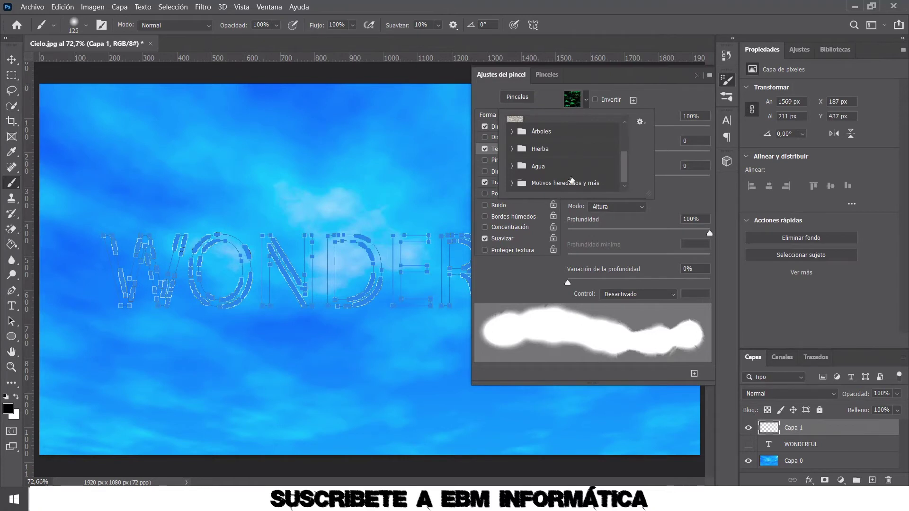
pyautogui.click(511, 183)
pyautogui.moveTo(624, 156); pyautogui.dragTo(625, 164)
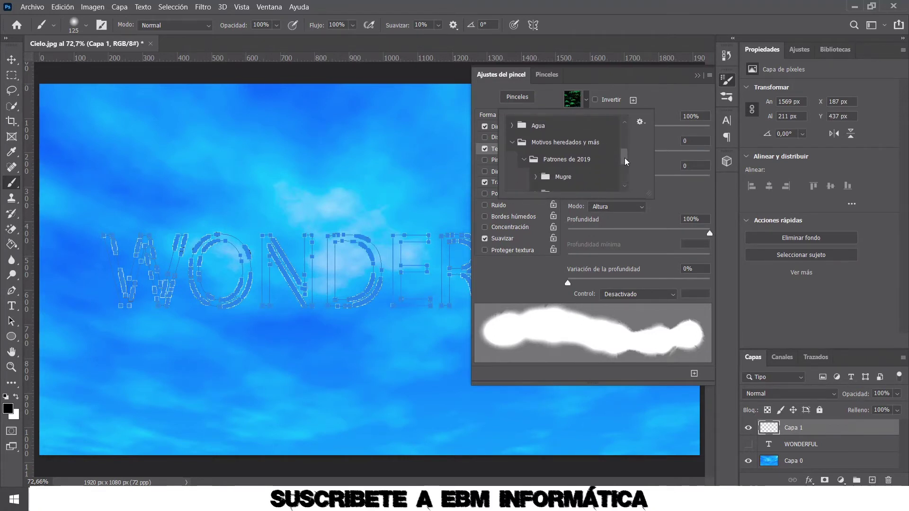
pyautogui.click(524, 161)
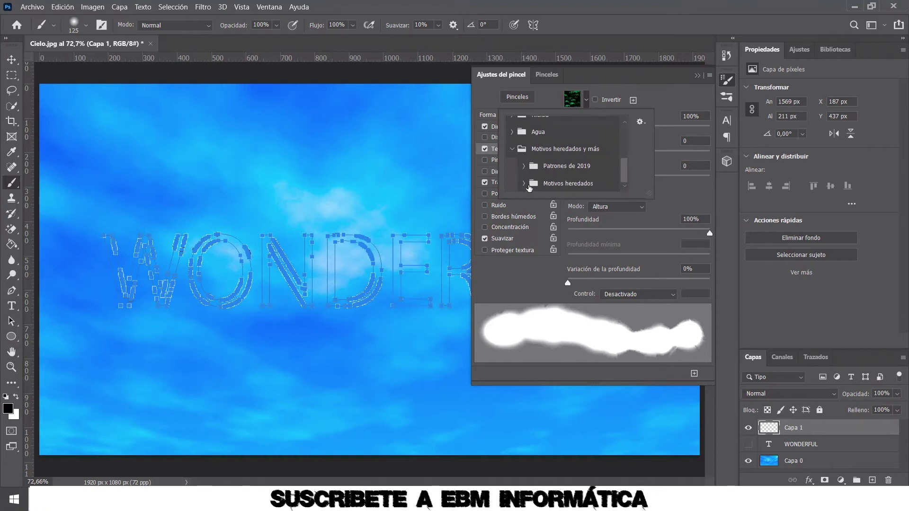
pyautogui.click(524, 184)
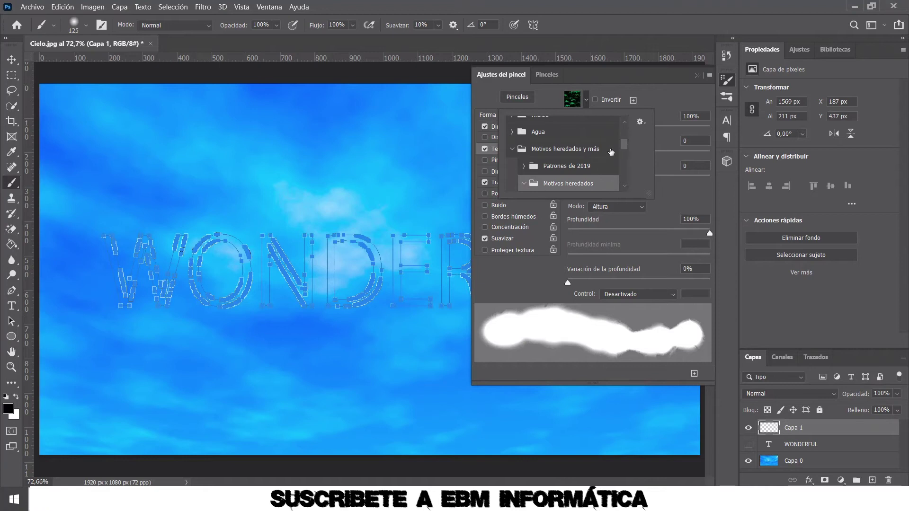
pyautogui.moveTo(624, 149); pyautogui.dragTo(626, 171)
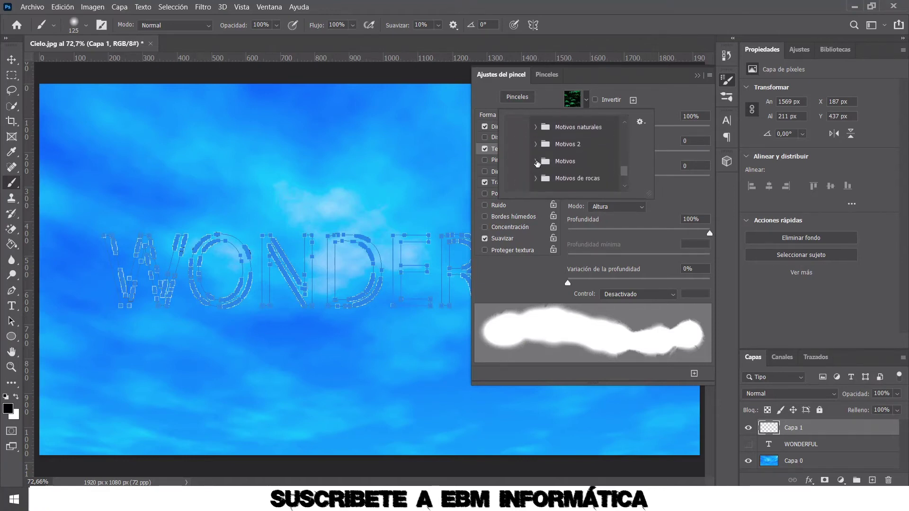
pyautogui.click(537, 162)
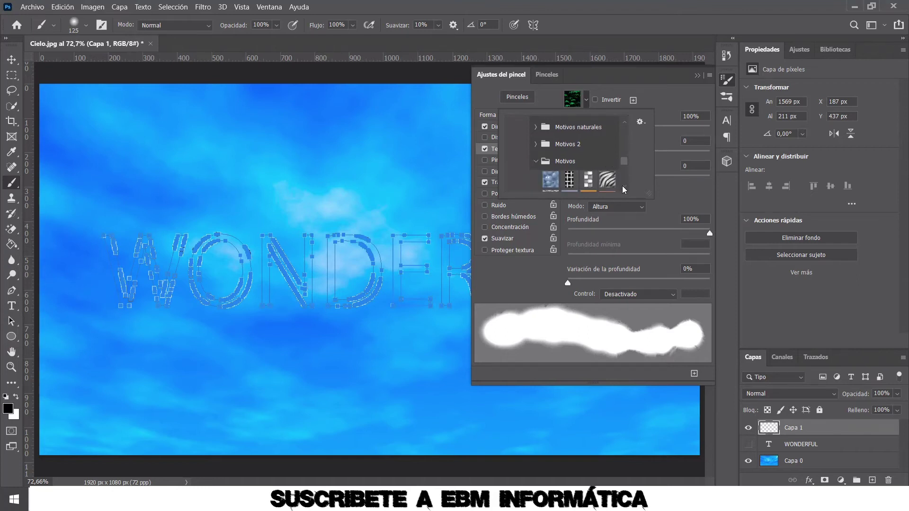
# Step: List the patterns by name and choose Nubes as the brush texture
pyautogui.click(641, 122)
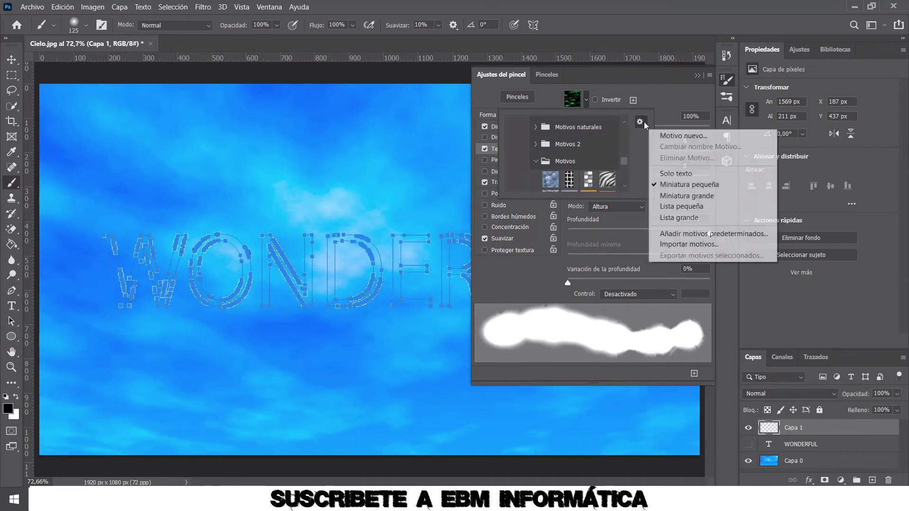
pyautogui.click(682, 175)
pyautogui.click(624, 186)
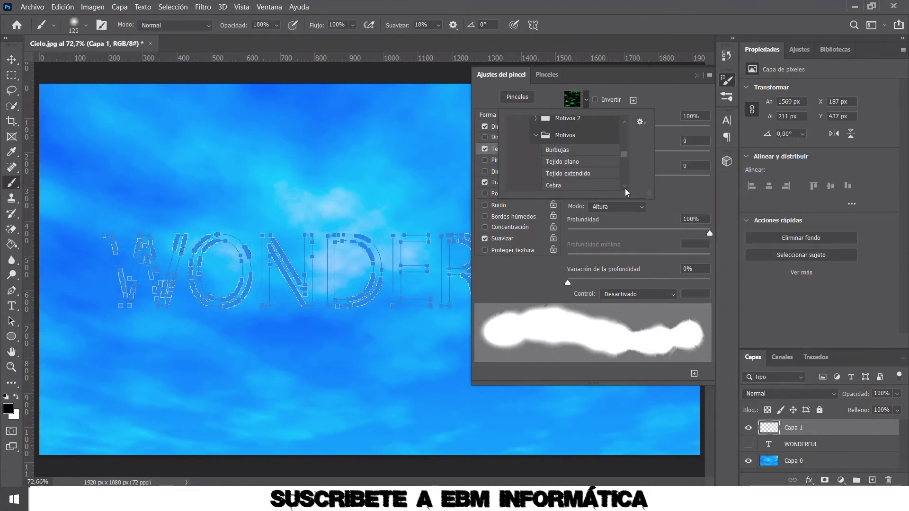
pyautogui.click(625, 187)
pyautogui.click(625, 187)
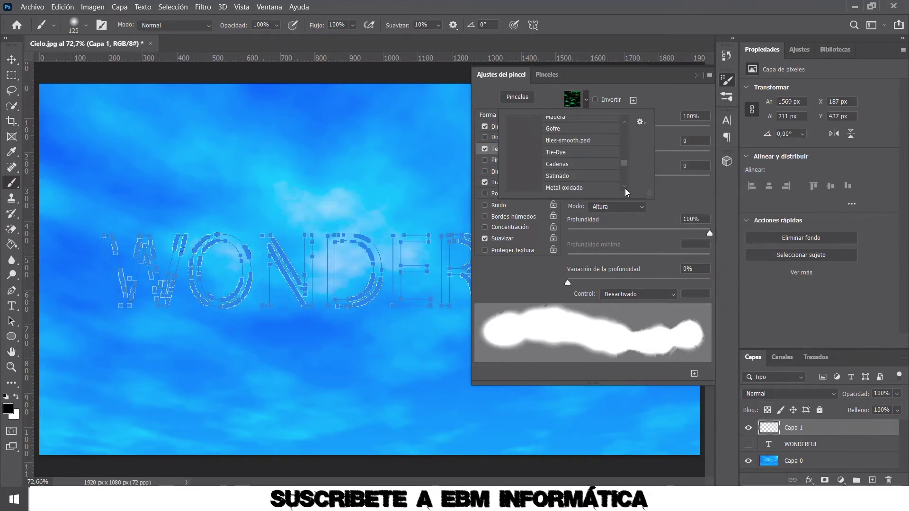
pyautogui.click(625, 187)
pyautogui.click(625, 187)
pyautogui.click(625, 187)
pyautogui.click(625, 187)
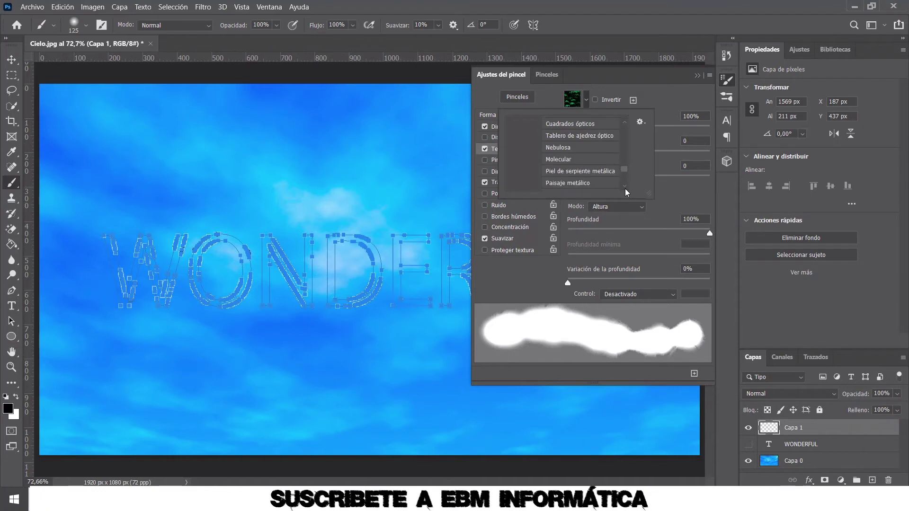
pyautogui.click(624, 186)
pyautogui.click(556, 182)
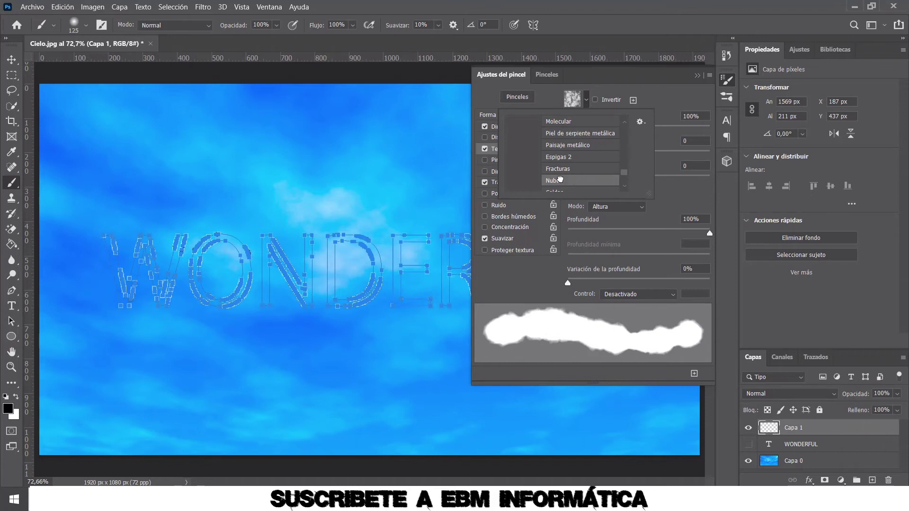
# Step: Invert the brush's cloud texture, scale it to 160% and set its mode to Subexponer color
pyautogui.click(681, 205)
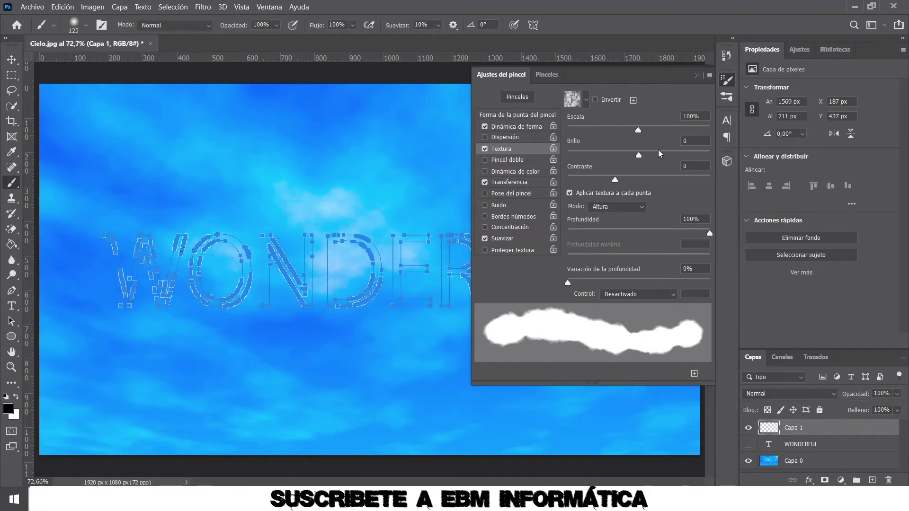
pyautogui.click(595, 100)
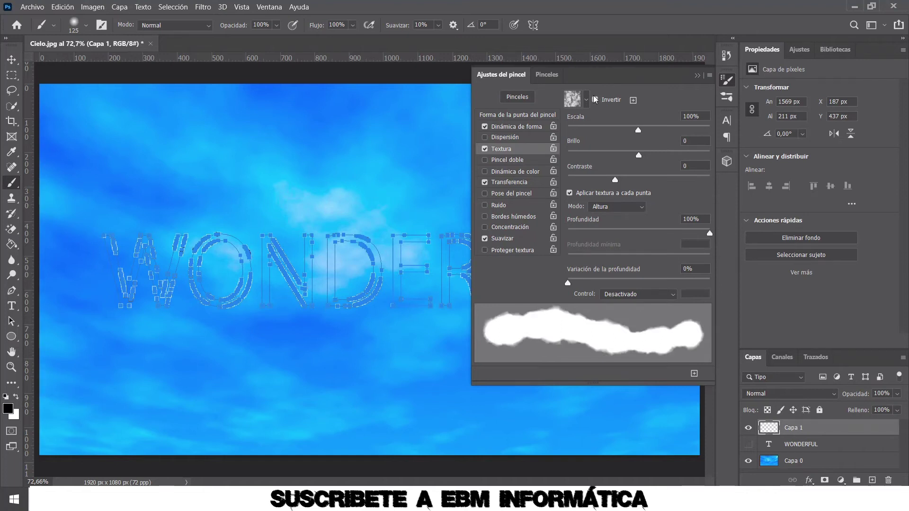
pyautogui.click(701, 118)
pyautogui.write('160')
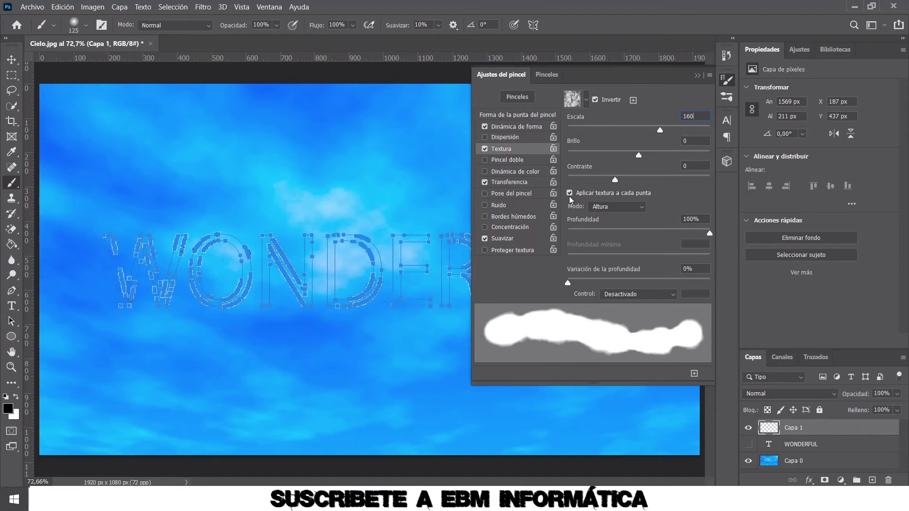
pyautogui.click(644, 209)
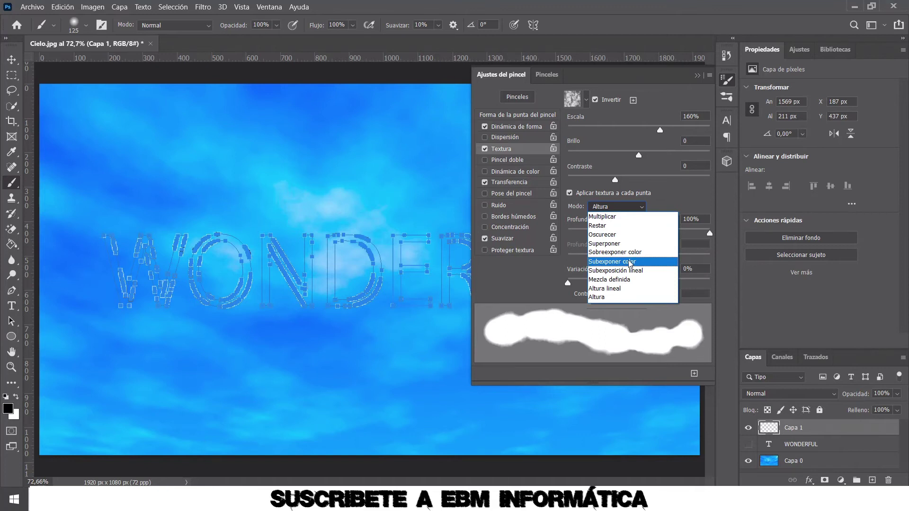
pyautogui.click(630, 264)
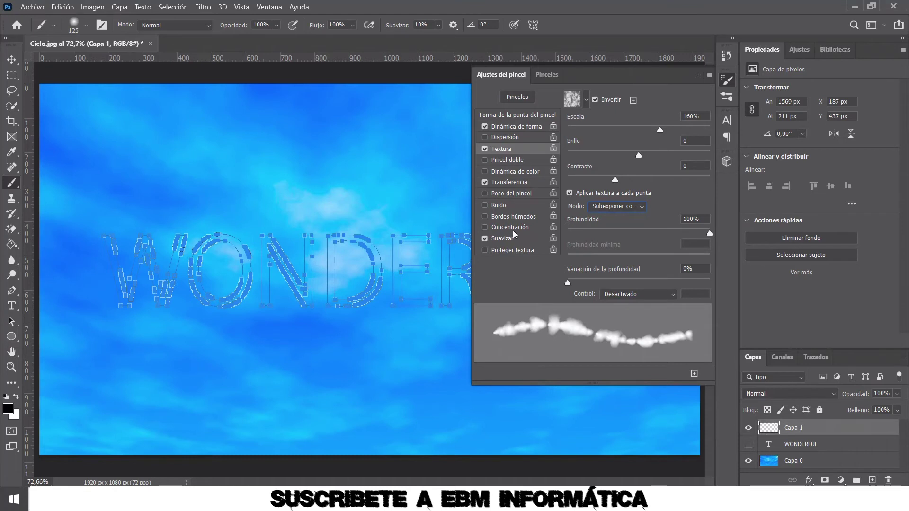
# Step: Set the Transferencia opacity variation to 20% and flow variation to 50%
pyautogui.click(509, 182)
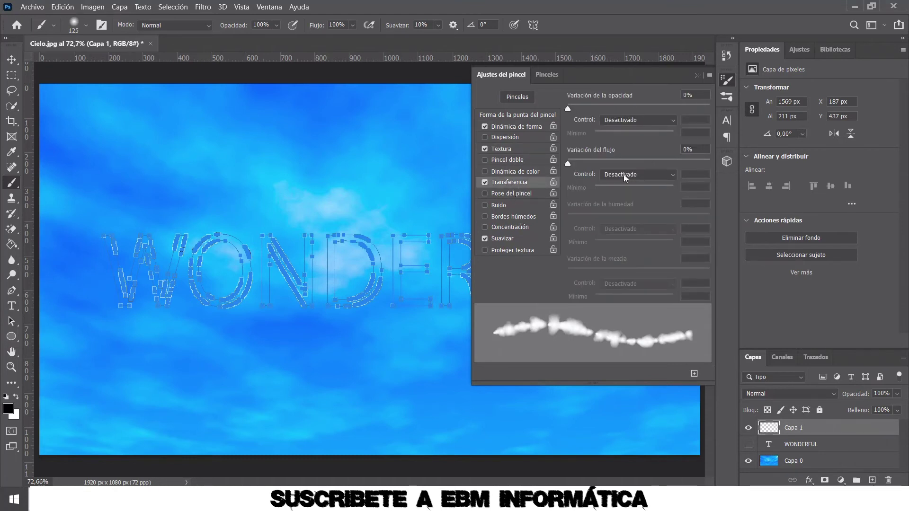
pyautogui.click(703, 95)
pyautogui.write('20')
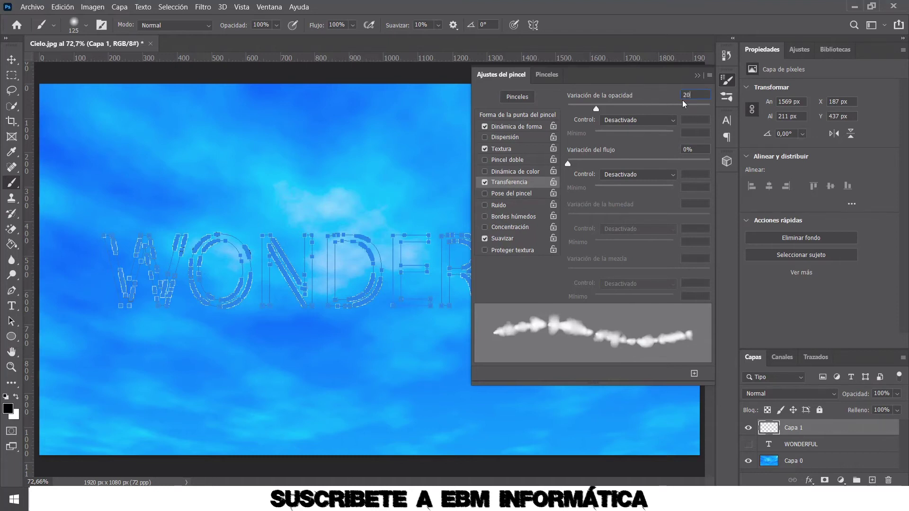
pyautogui.click(699, 149)
pyautogui.write('50')
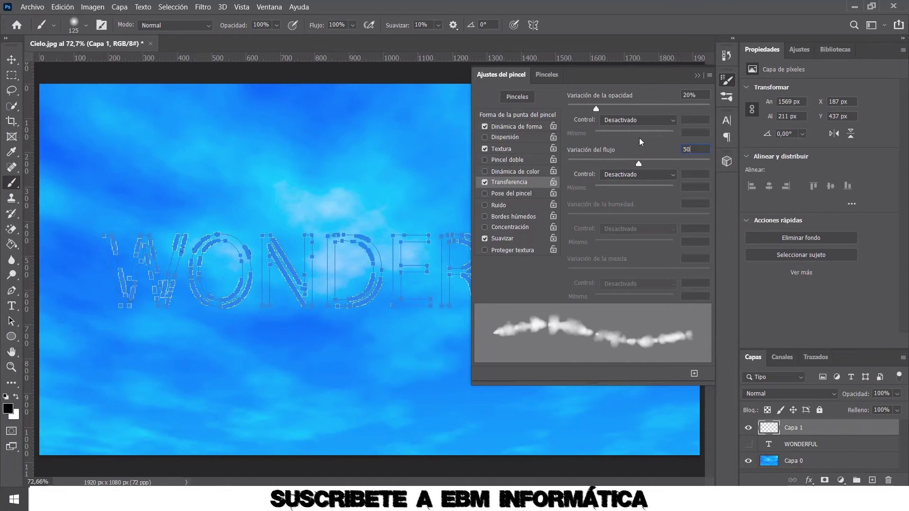
pyautogui.press('Return')
# Step: Close Brush Settings with smoothing still on and make white the foreground colour
pyautogui.click(485, 238)
pyautogui.click(485, 238)
pyautogui.click(698, 77)
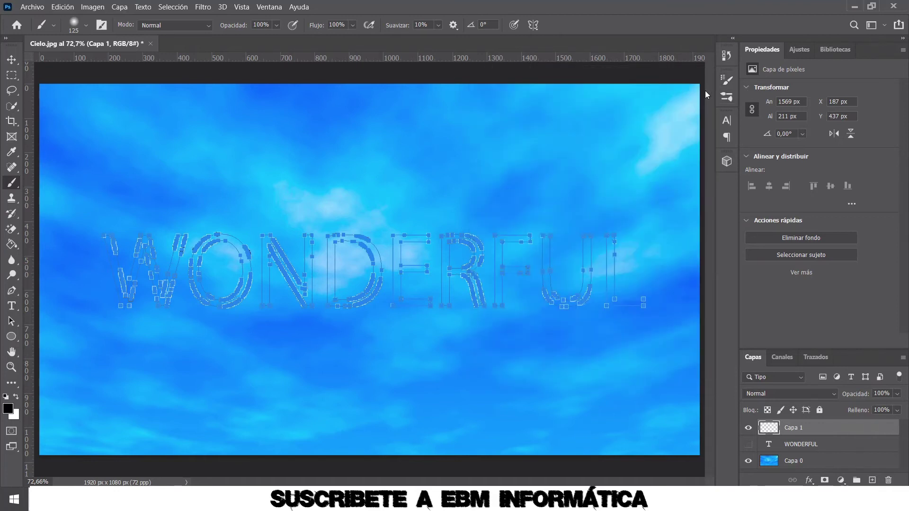
pyautogui.click(16, 396)
# Step: Stroke the WONDERFUL work path with Pincel via Contornear trazado, then deselect the path
pyautogui.click(817, 357)
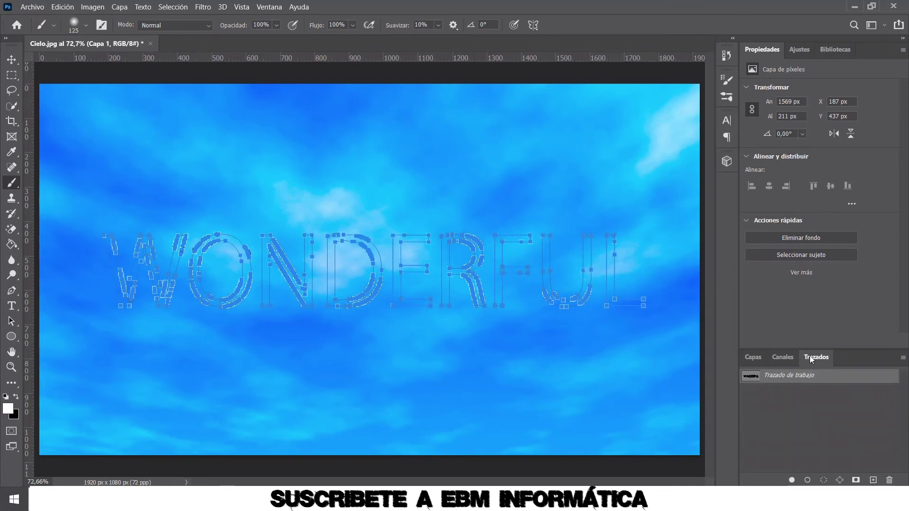
pyautogui.click(903, 358)
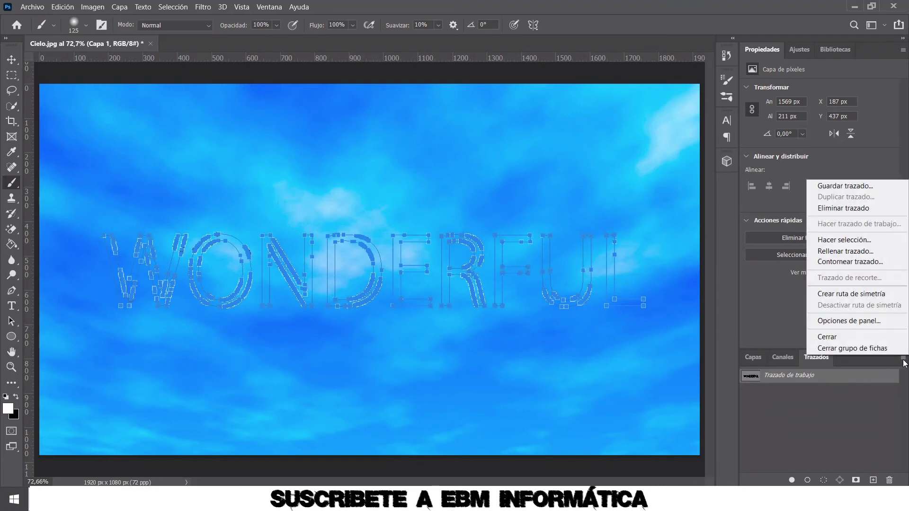
pyautogui.click(862, 264)
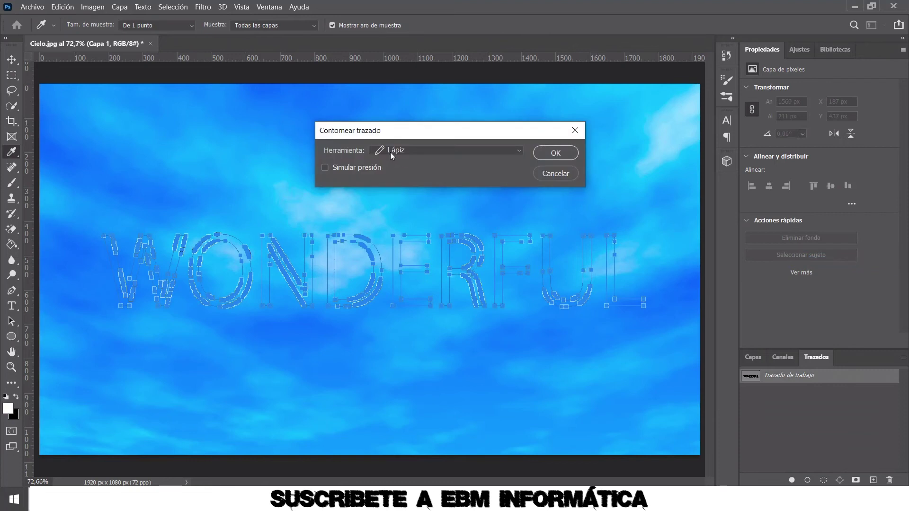
pyautogui.click(519, 155)
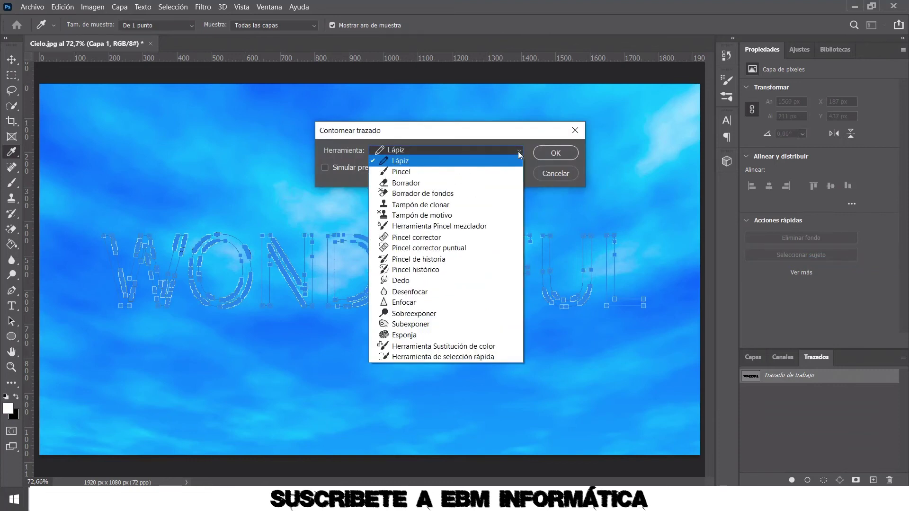
pyautogui.click(462, 172)
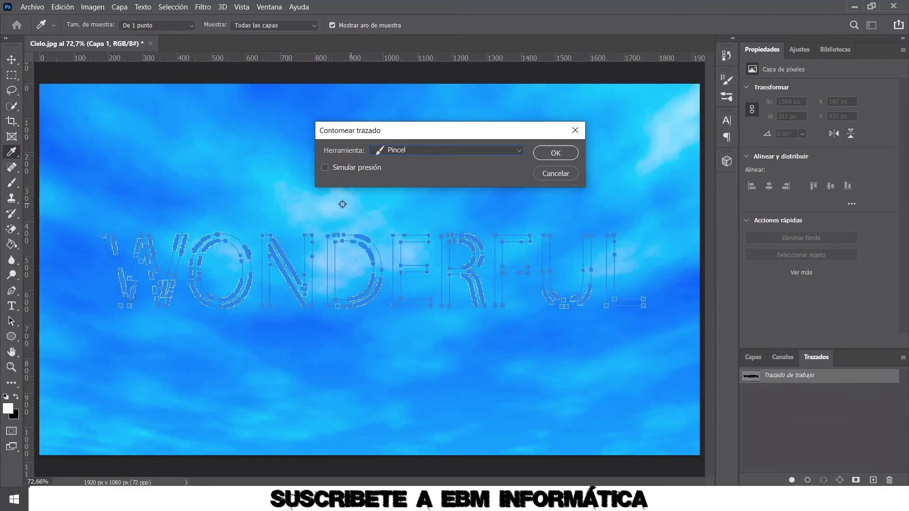
pyautogui.click(555, 153)
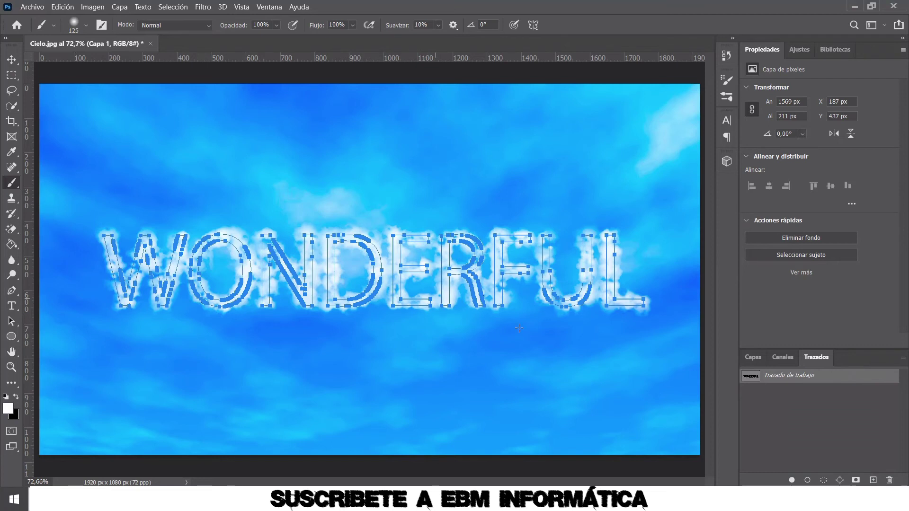
pyautogui.click(796, 412)
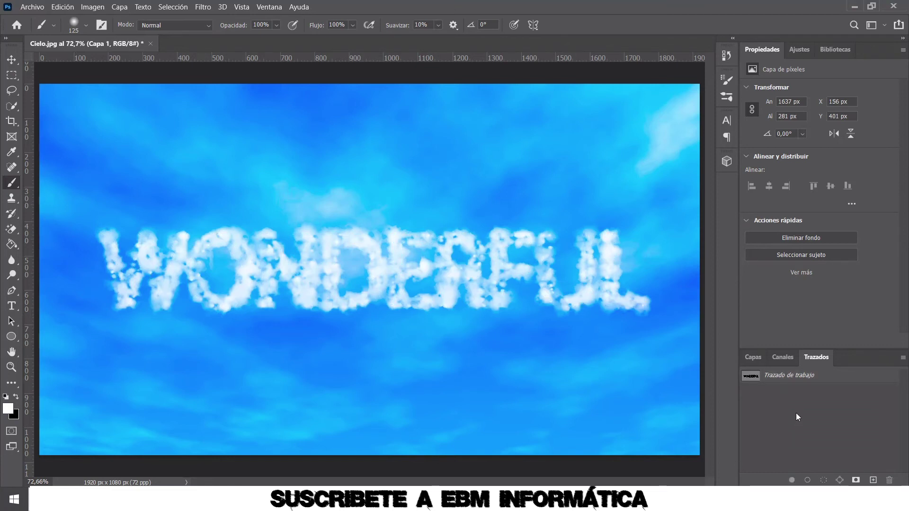
# Step: Apply a Perspectiva transform to the cloud lettering so its right end is taller
pyautogui.click(749, 360)
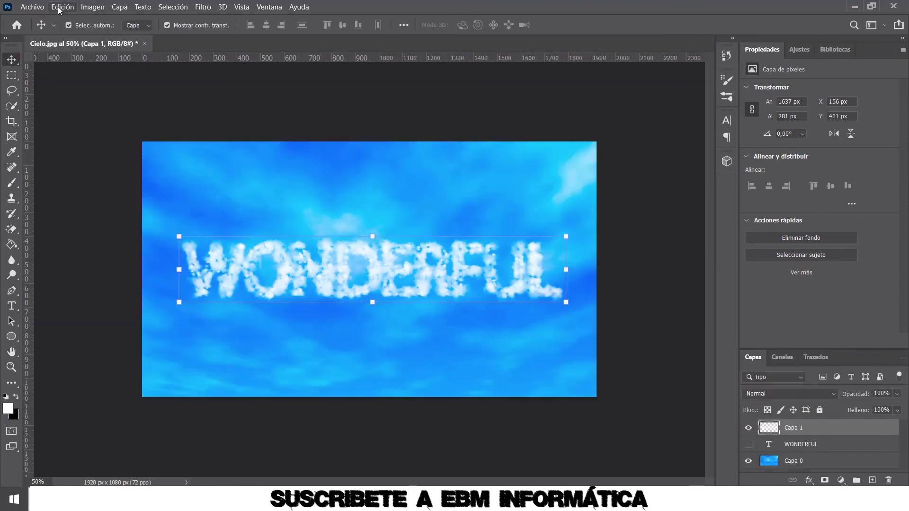
pyautogui.click(60, 7)
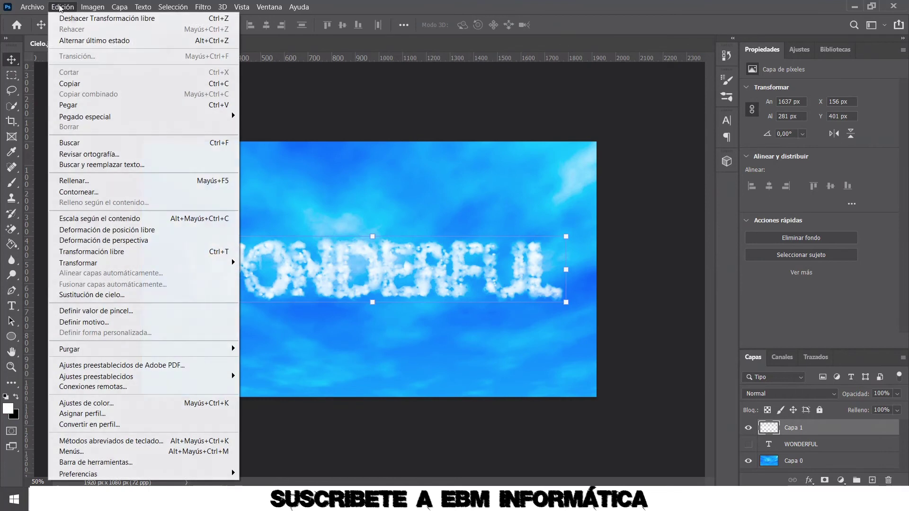
pyautogui.moveTo(78, 263)
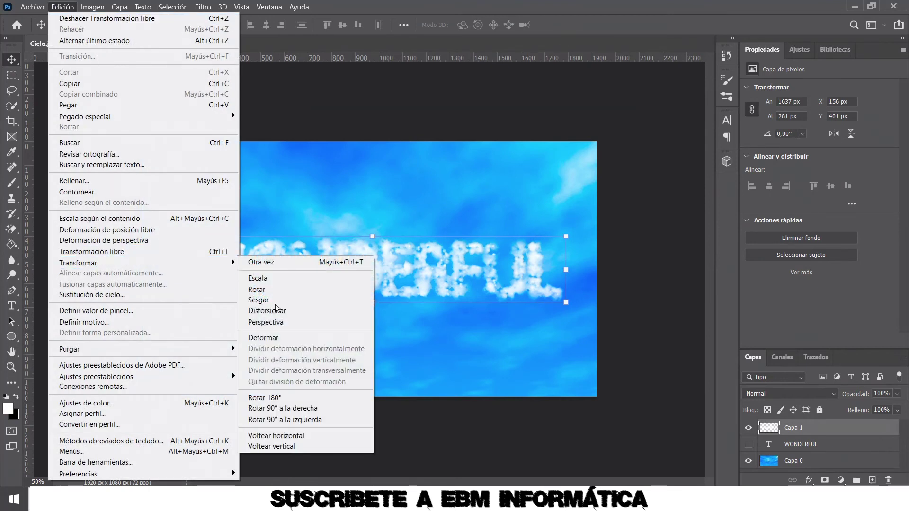
pyautogui.click(325, 322)
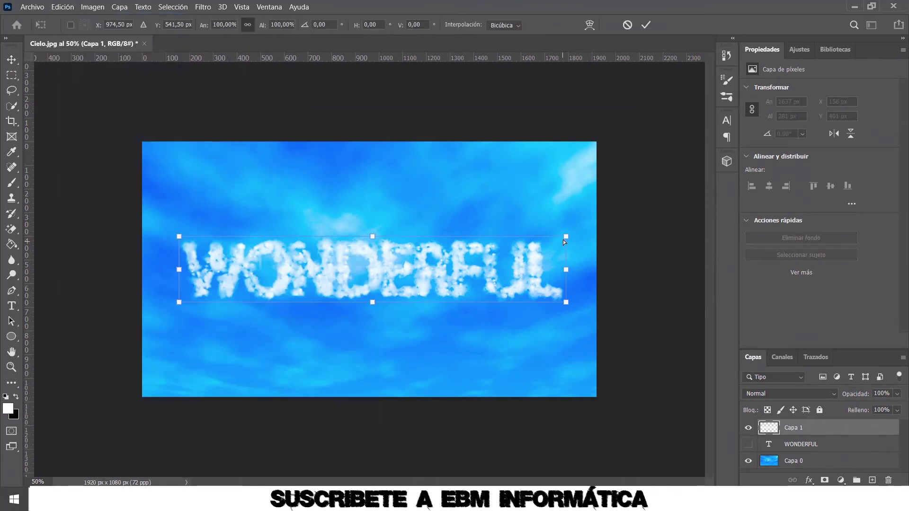
pyautogui.moveTo(567, 236); pyautogui.dragTo(568, 216)
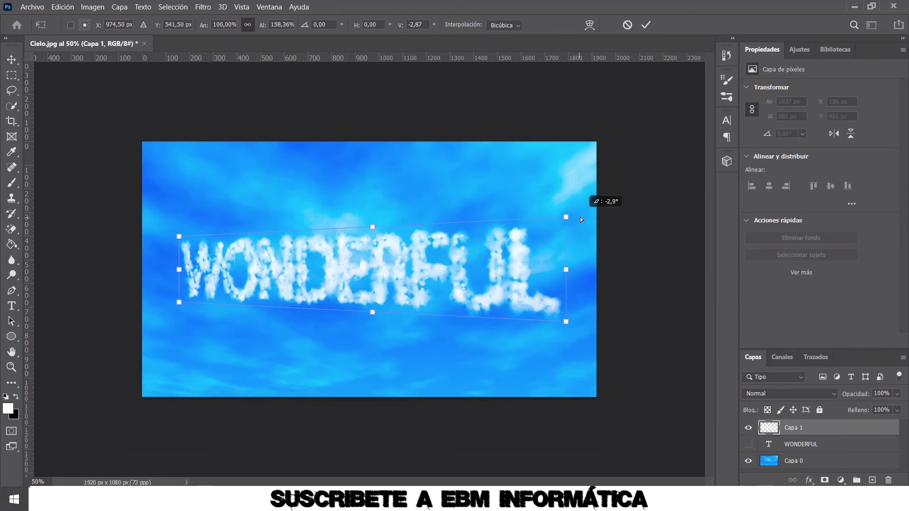
pyautogui.moveTo(178, 302); pyautogui.dragTo(155, 301)
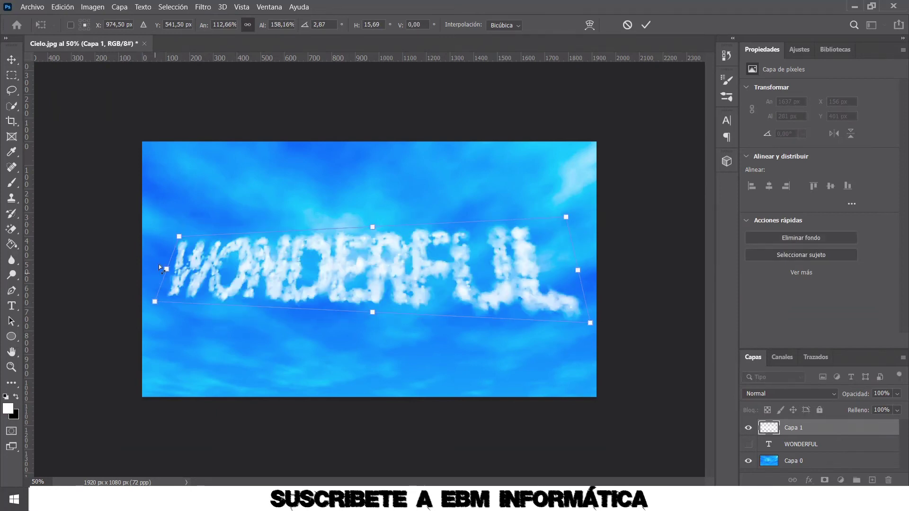
pyautogui.moveTo(179, 237); pyautogui.dragTo(174, 246)
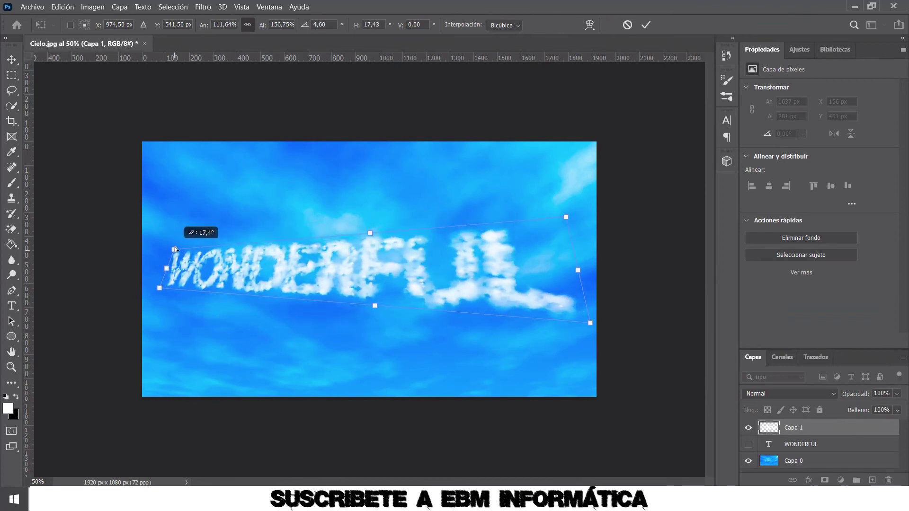
pyautogui.moveTo(587, 325); pyautogui.dragTo(559, 355)
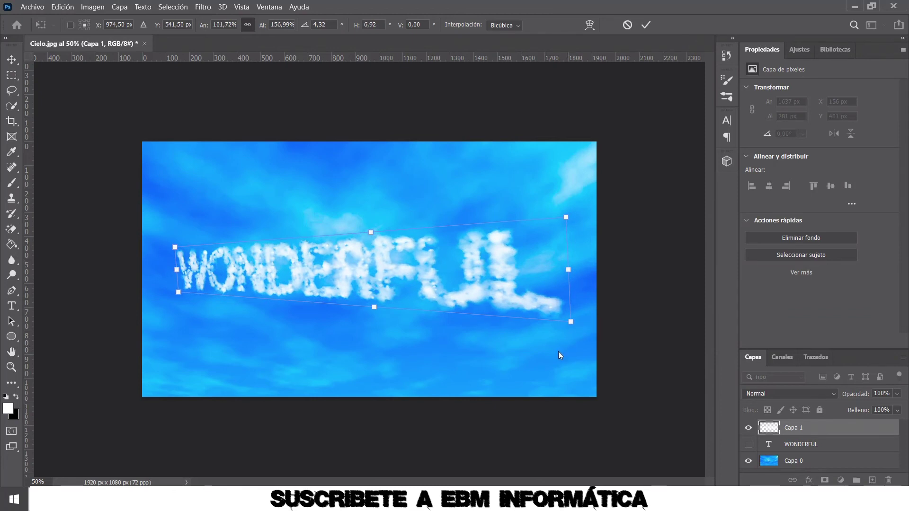
pyautogui.click(645, 30)
pyautogui.doubleClick(11, 352)
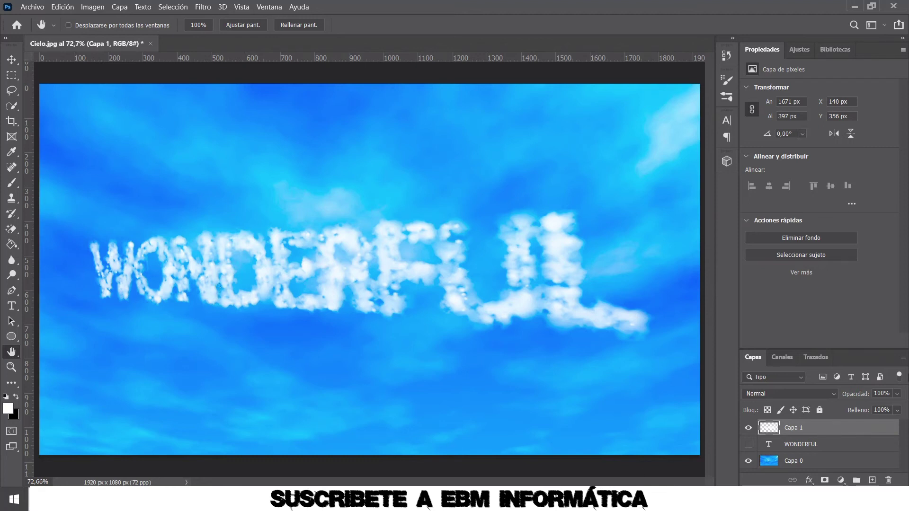
# Step: Convert the cloud WONDERFUL layer to a smart object from the Layers panel menu
pyautogui.click(903, 359)
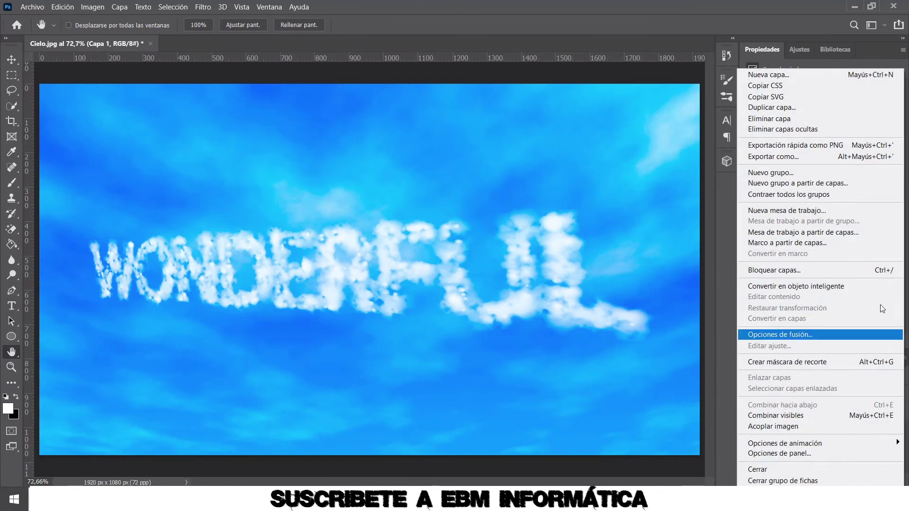
pyautogui.click(826, 287)
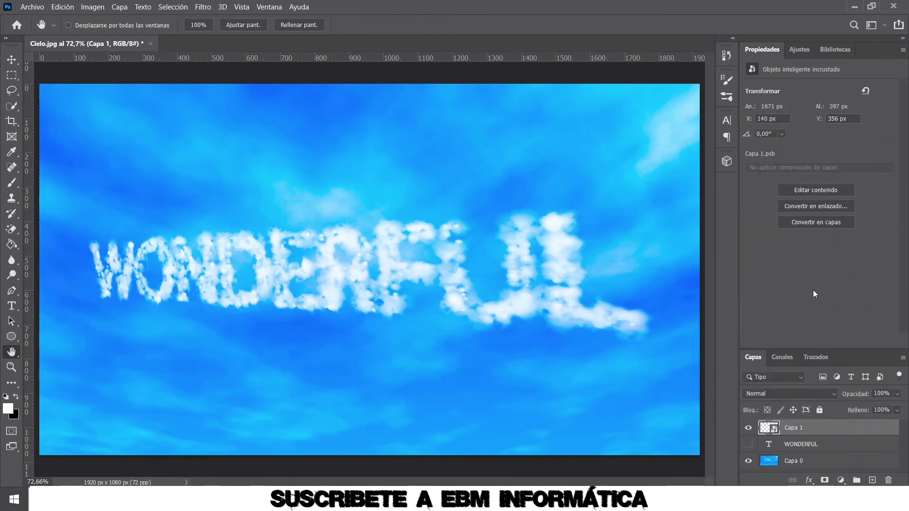
# Step: Open Capa 1's blending options and move the dialog aside to see the lettering
pyautogui.doubleClick(838, 431)
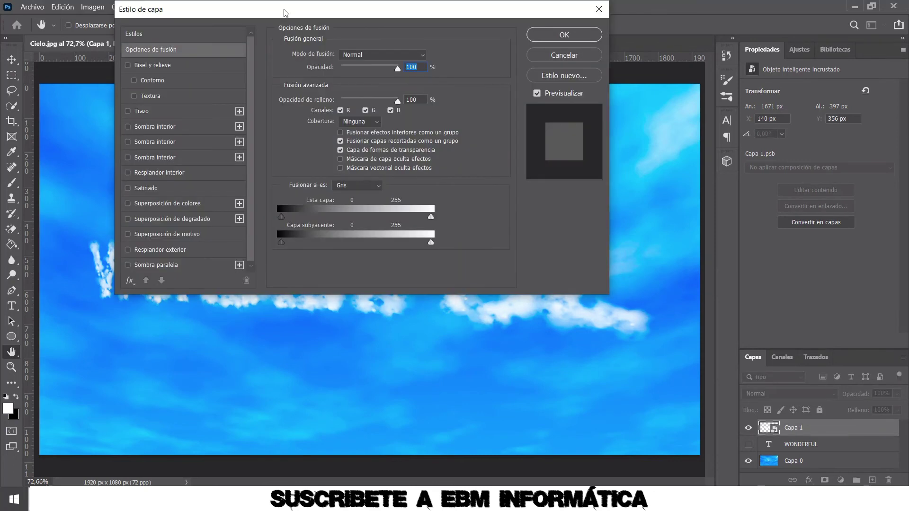
pyautogui.moveTo(290, 16); pyautogui.dragTo(316, 74)
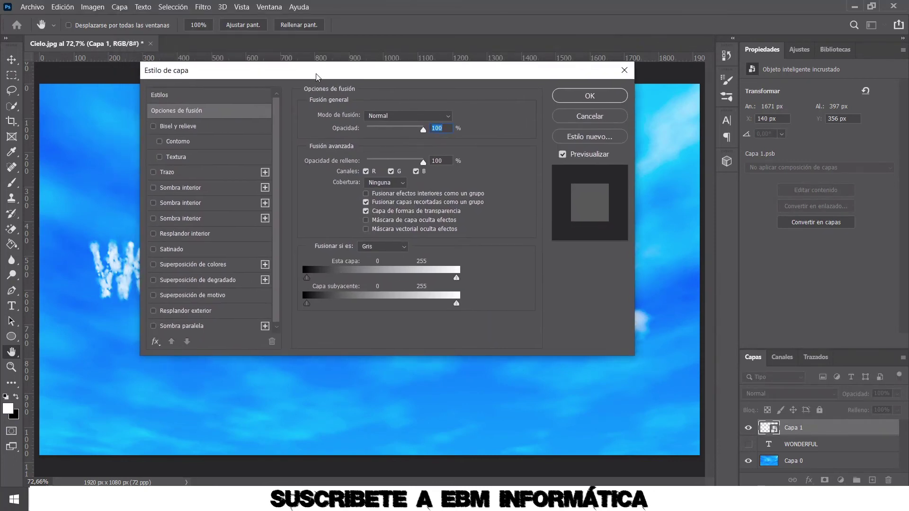
pyautogui.moveTo(316, 76); pyautogui.dragTo(379, 123)
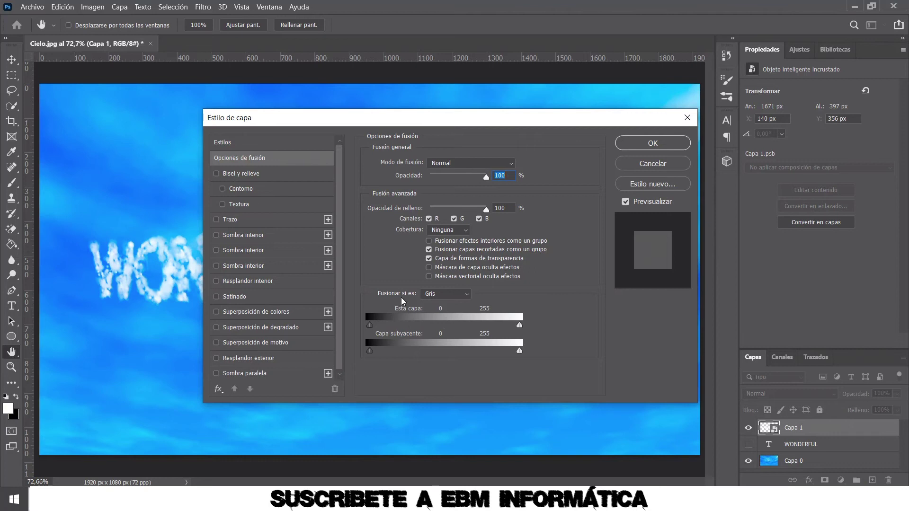
pyautogui.moveTo(381, 122)
pyautogui.mouseDown()
pyautogui.moveTo(482, 98)
pyautogui.moveTo(556, 99)
pyautogui.moveTo(571, 75)
pyautogui.moveTo(555, 44)
pyautogui.moveTo(584, 41)
pyautogui.moveTo(546, 42)
pyautogui.mouseUp()
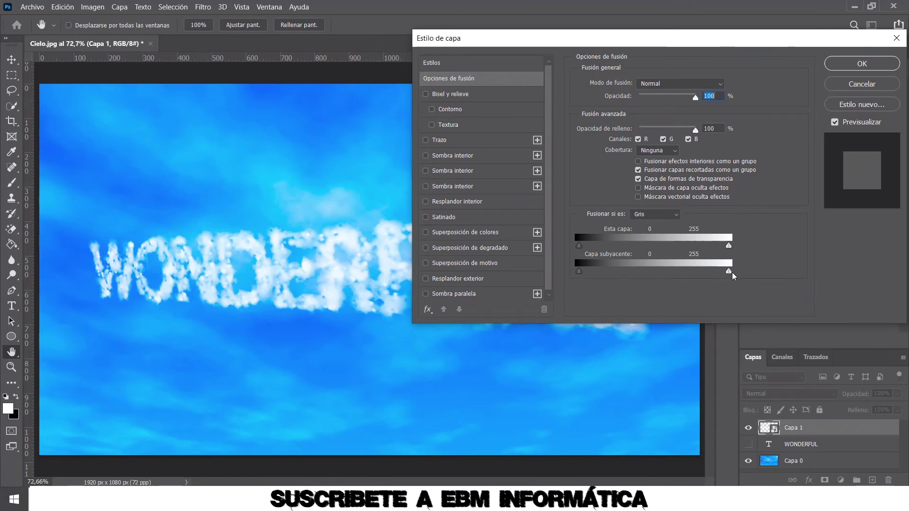
# Step: Split the Capa subyacente handles to about 40/130 and 137/255 and apply
pyautogui.press('alt')
pyautogui.keyDown('alt'); pyautogui.moveTo(728, 272); pyautogui.dragTo(721, 277); pyautogui.keyUp('alt')
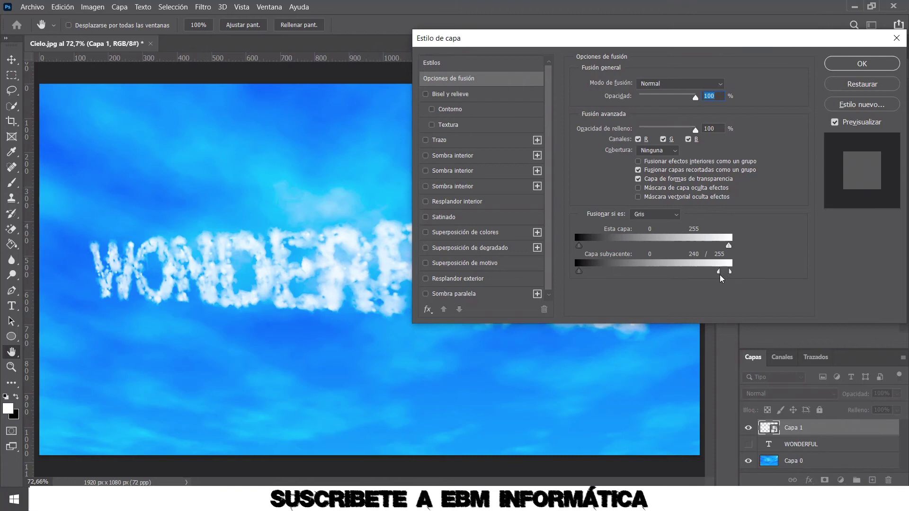
pyautogui.moveTo(720, 278); pyautogui.dragTo(680, 279)
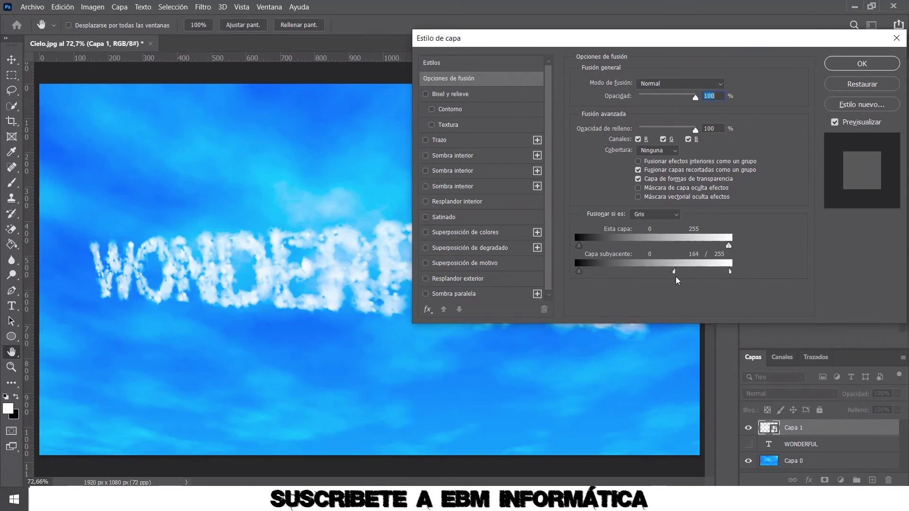
pyautogui.moveTo(680, 280)
pyautogui.mouseDown()
pyautogui.moveTo(627, 279)
pyautogui.moveTo(676, 276)
pyautogui.moveTo(666, 277)
pyautogui.mouseUp()
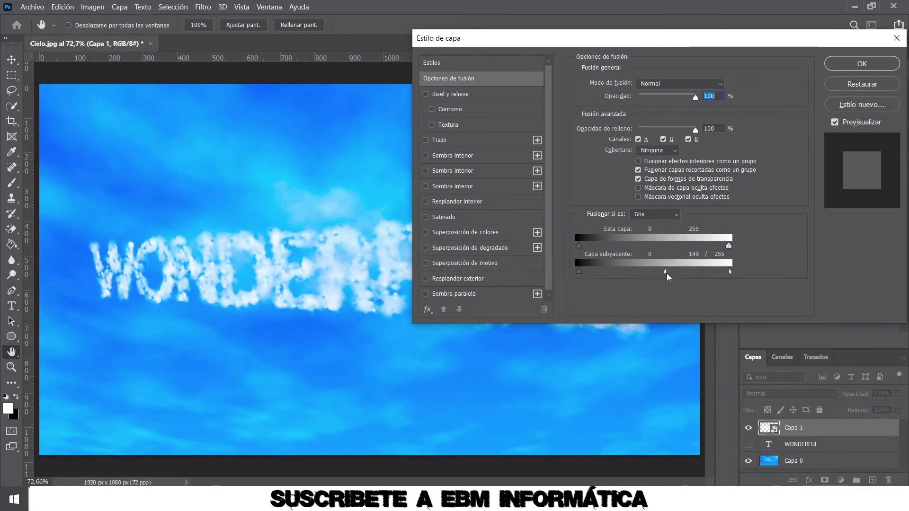
pyautogui.moveTo(665, 278); pyautogui.dragTo(658, 277)
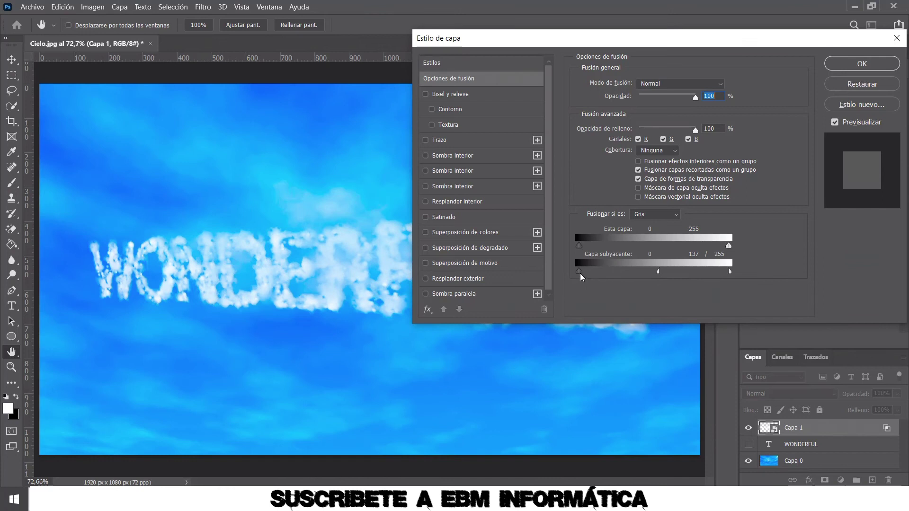
pyautogui.moveTo(579, 272); pyautogui.dragTo(658, 277)
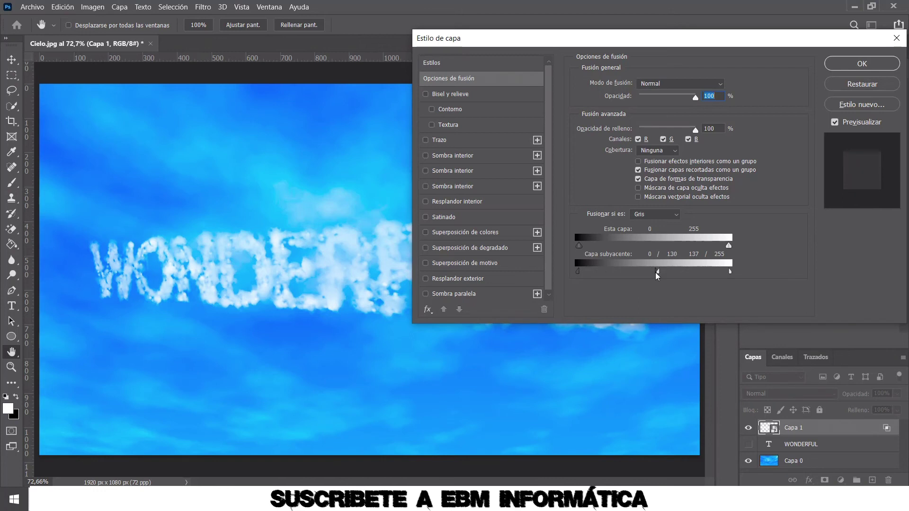
pyautogui.press('alt')
pyautogui.moveTo(578, 277); pyautogui.dragTo(608, 277)
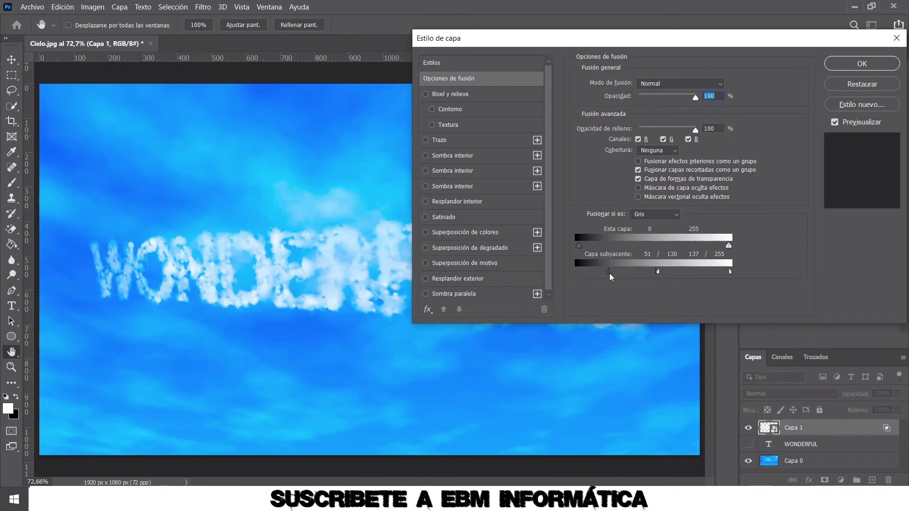
pyautogui.moveTo(608, 277); pyautogui.dragTo(603, 276)
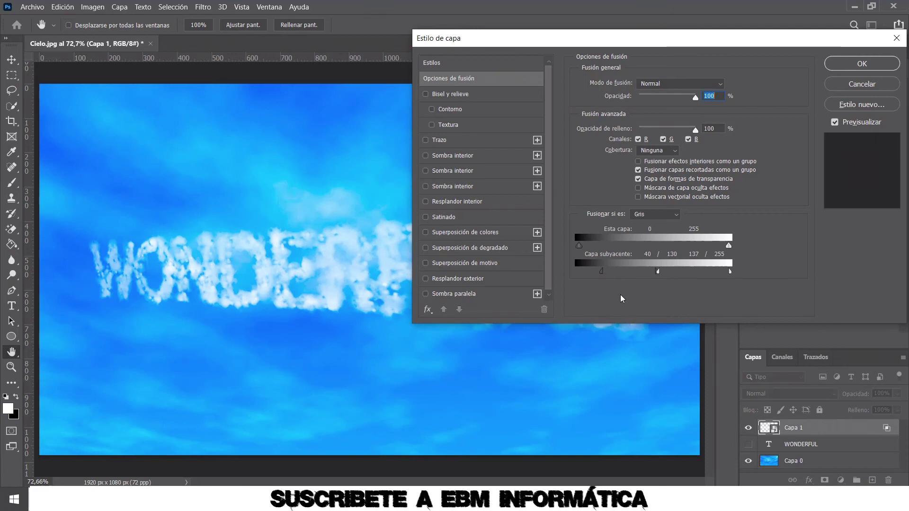
pyautogui.click(876, 64)
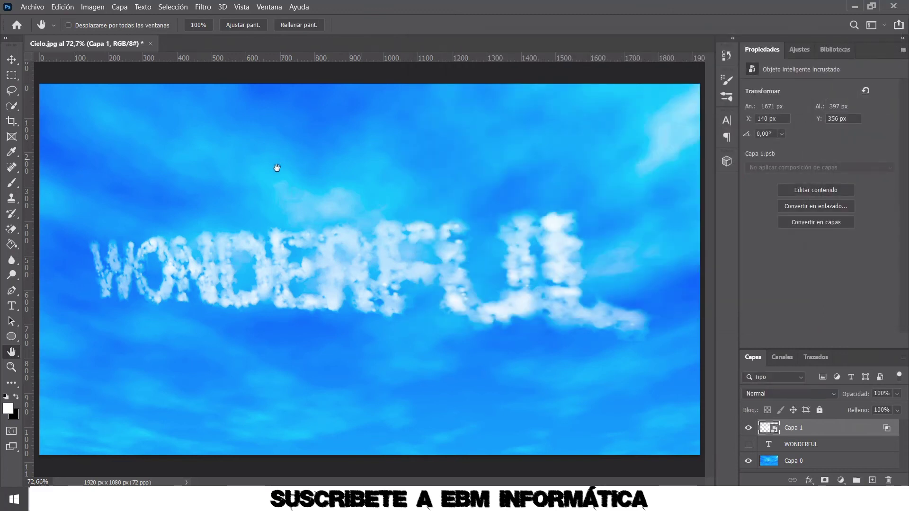
# Step: Apply a Desenfoque de movimiento smart filter to the cloud lettering
pyautogui.click(203, 7)
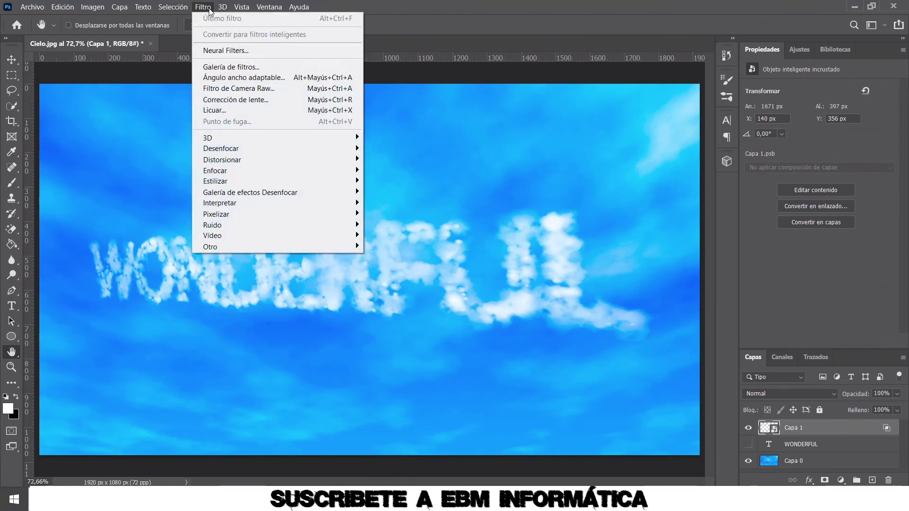
pyautogui.moveTo(220, 148)
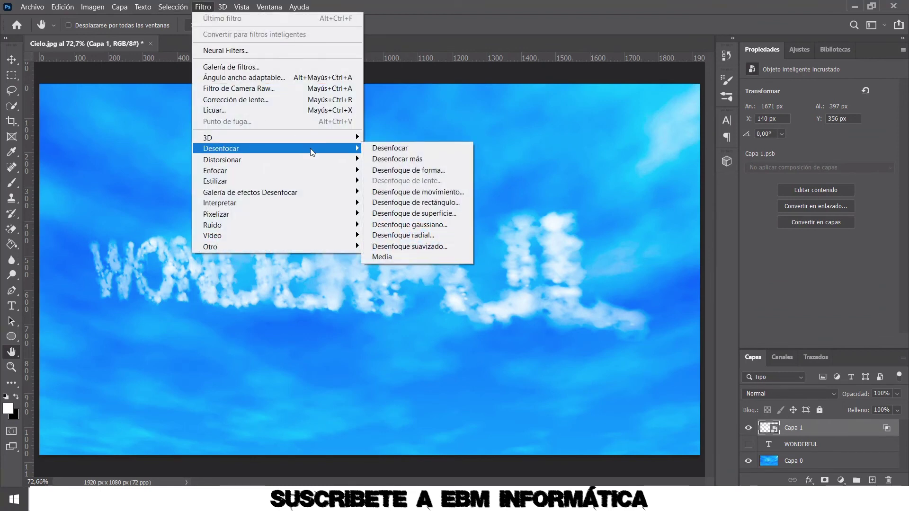
pyautogui.click(455, 192)
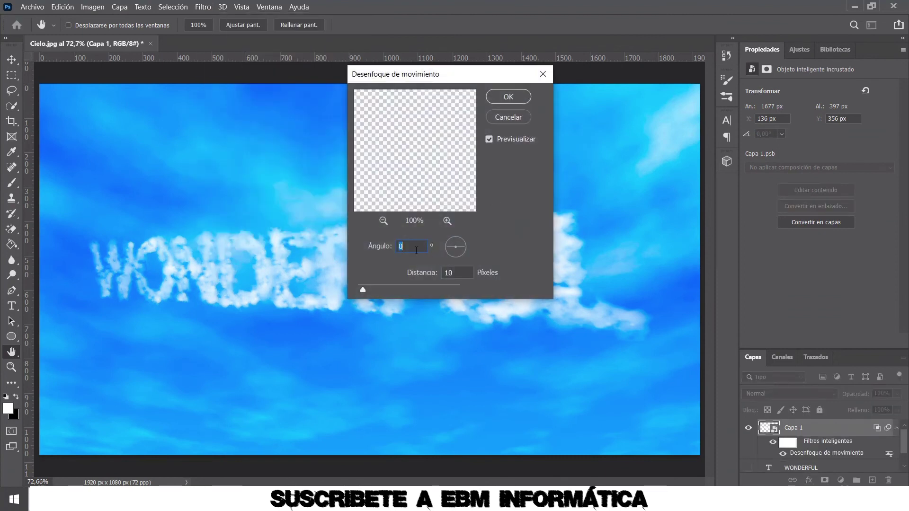
pyautogui.click(513, 97)
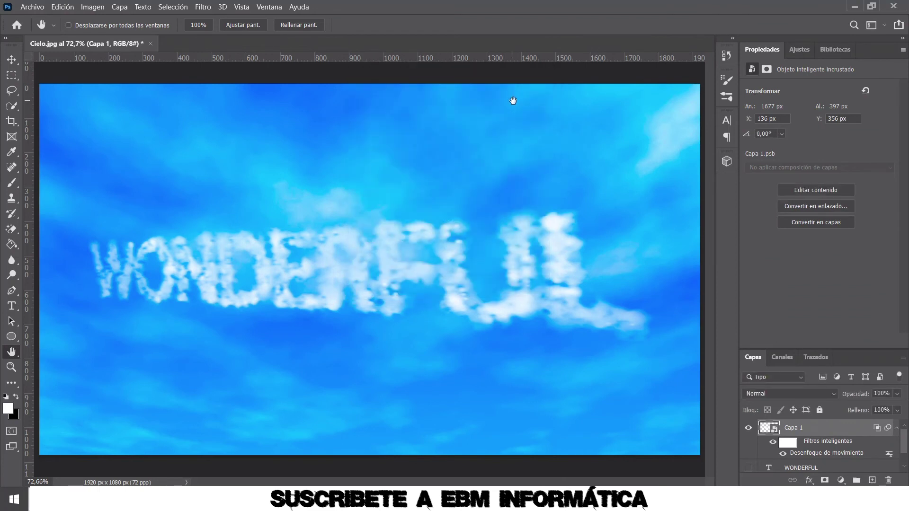
# Step: Add a Desenfoque gaussiano smart filter with radius 2,0
pyautogui.click(203, 7)
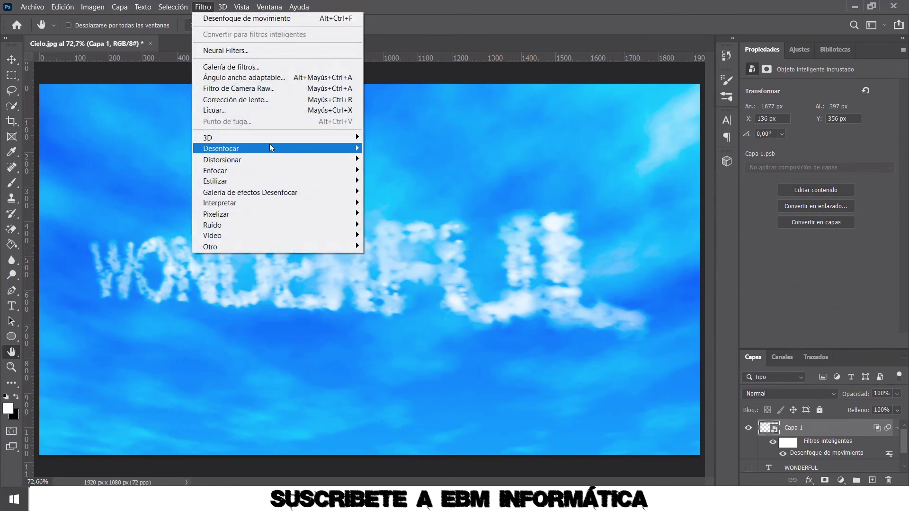
pyautogui.moveTo(220, 149)
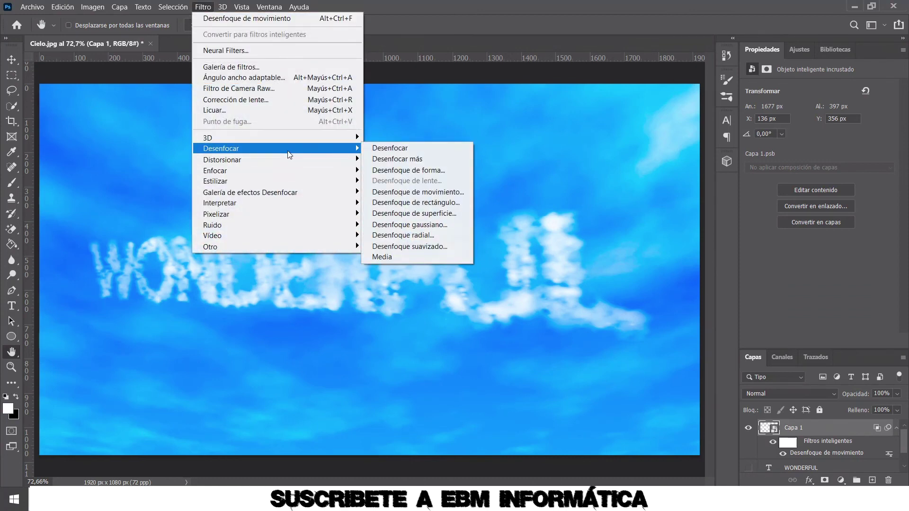
pyautogui.click(446, 222)
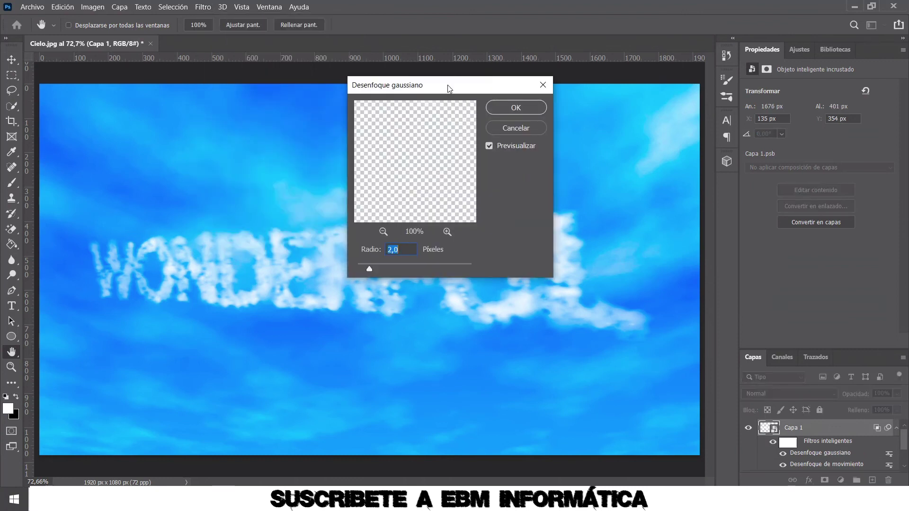
pyautogui.moveTo(448, 89); pyautogui.dragTo(520, 96)
pyautogui.click(588, 115)
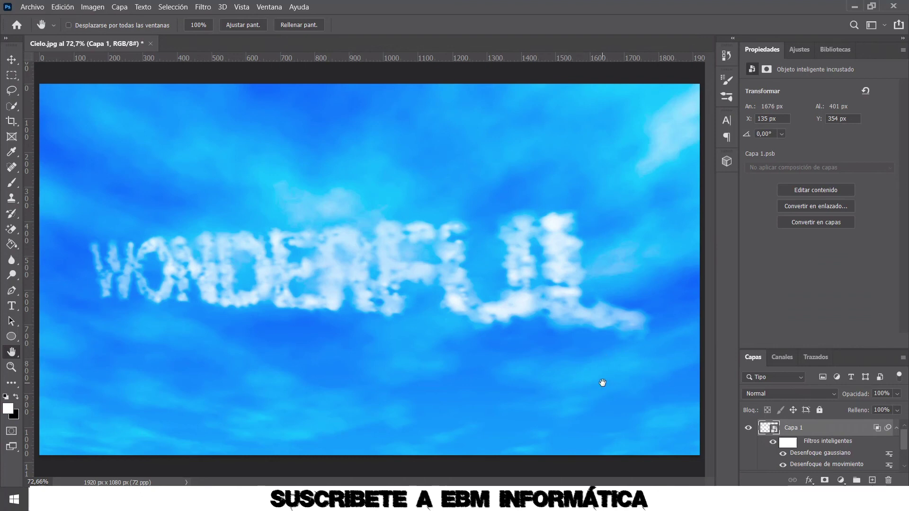
# Step: Stamp all visible layers onto a new layer with Ctrl+Alt+Shift+E
pyautogui.hotkey('ctrl', 'shift', 'alt', 'e')
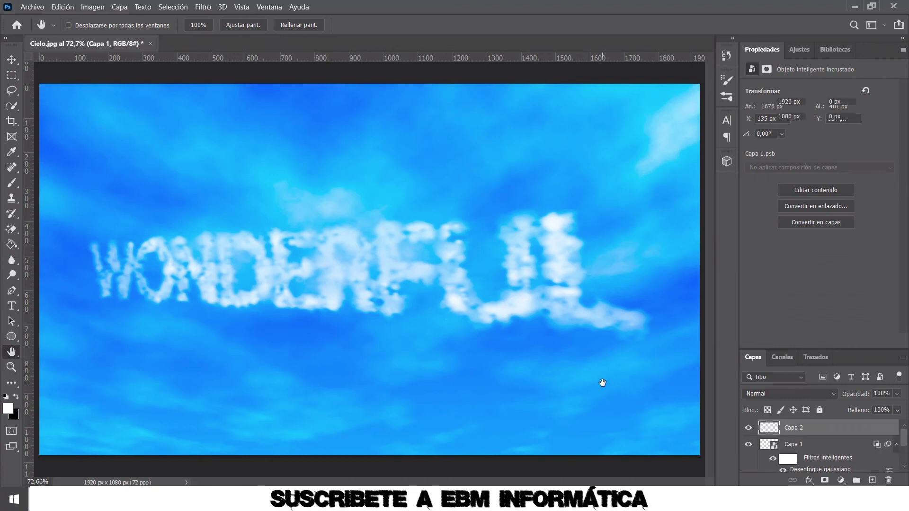